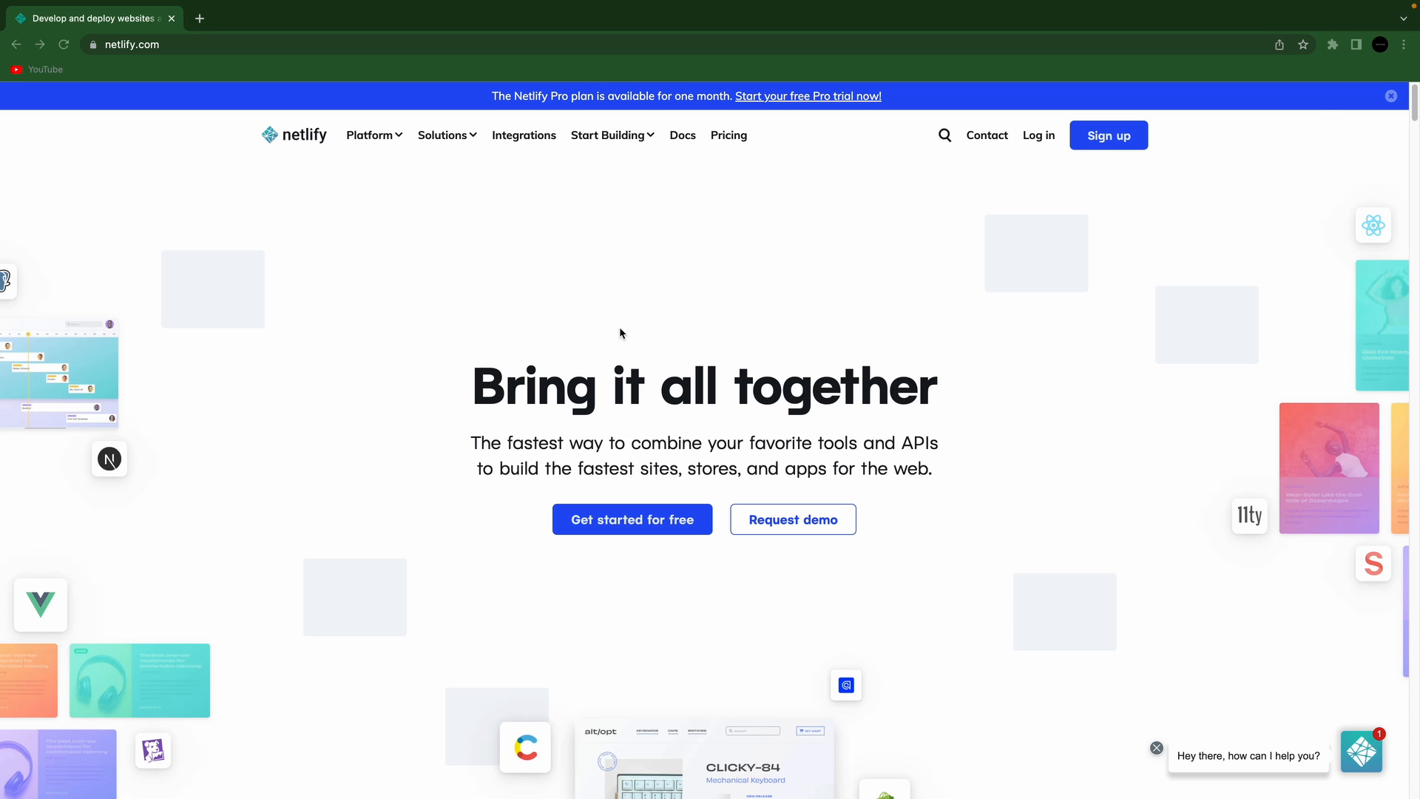
Log in to Netlify and start importing an existing project for a new site with GitHub as the Git provider
{"action": "left_click", "coordinate": [1041, 138]}
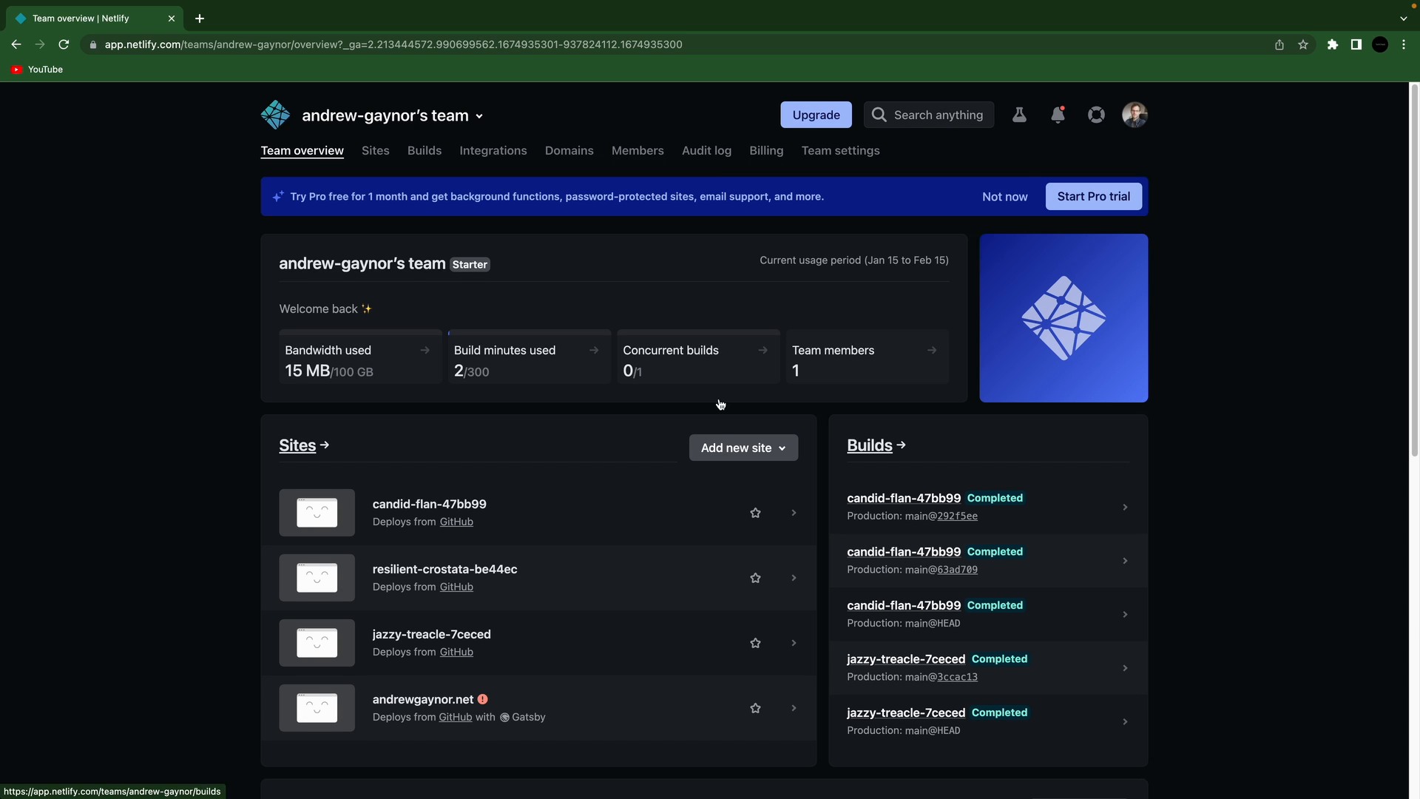
{"action": "left_click", "coordinate": [377, 156]}
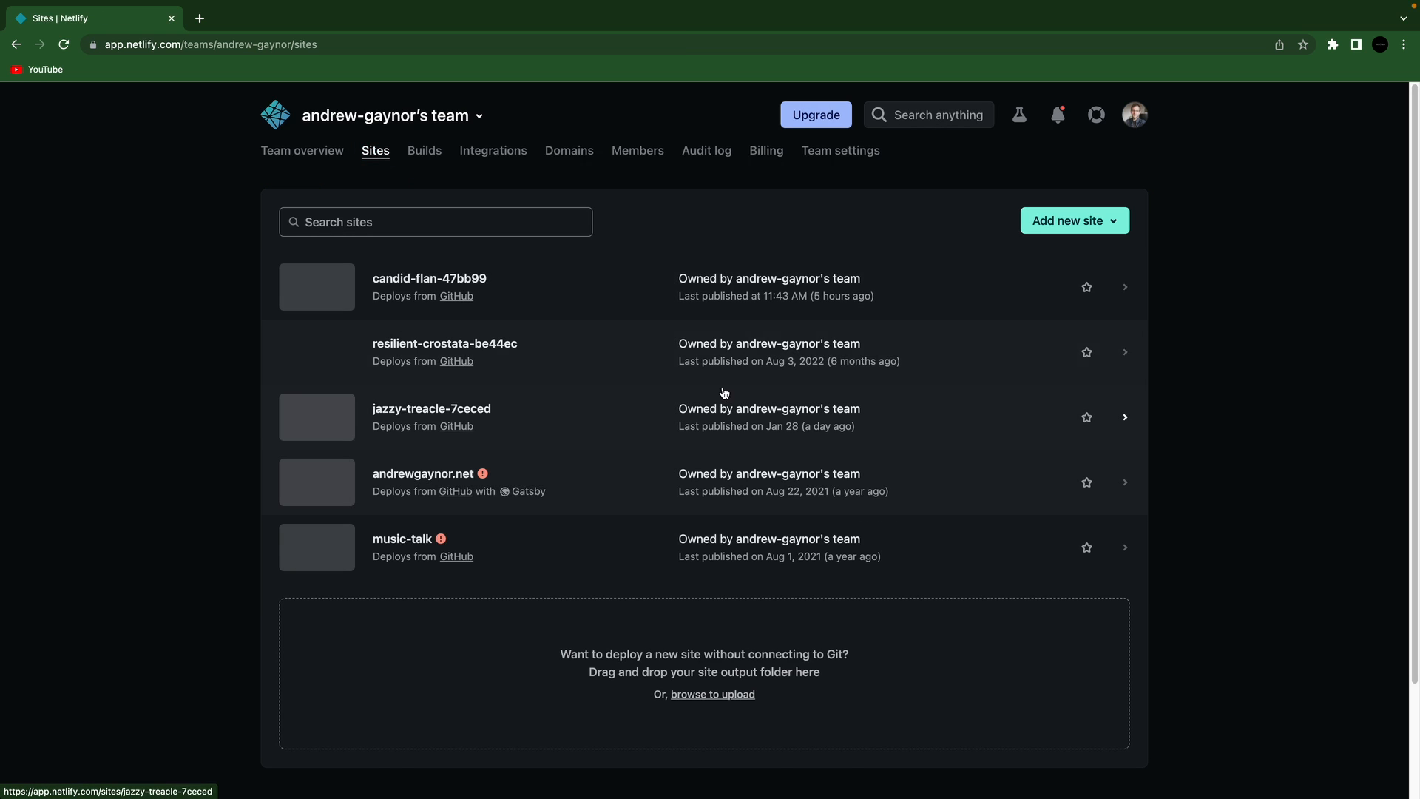
{"action": "left_click", "coordinate": [1054, 224]}
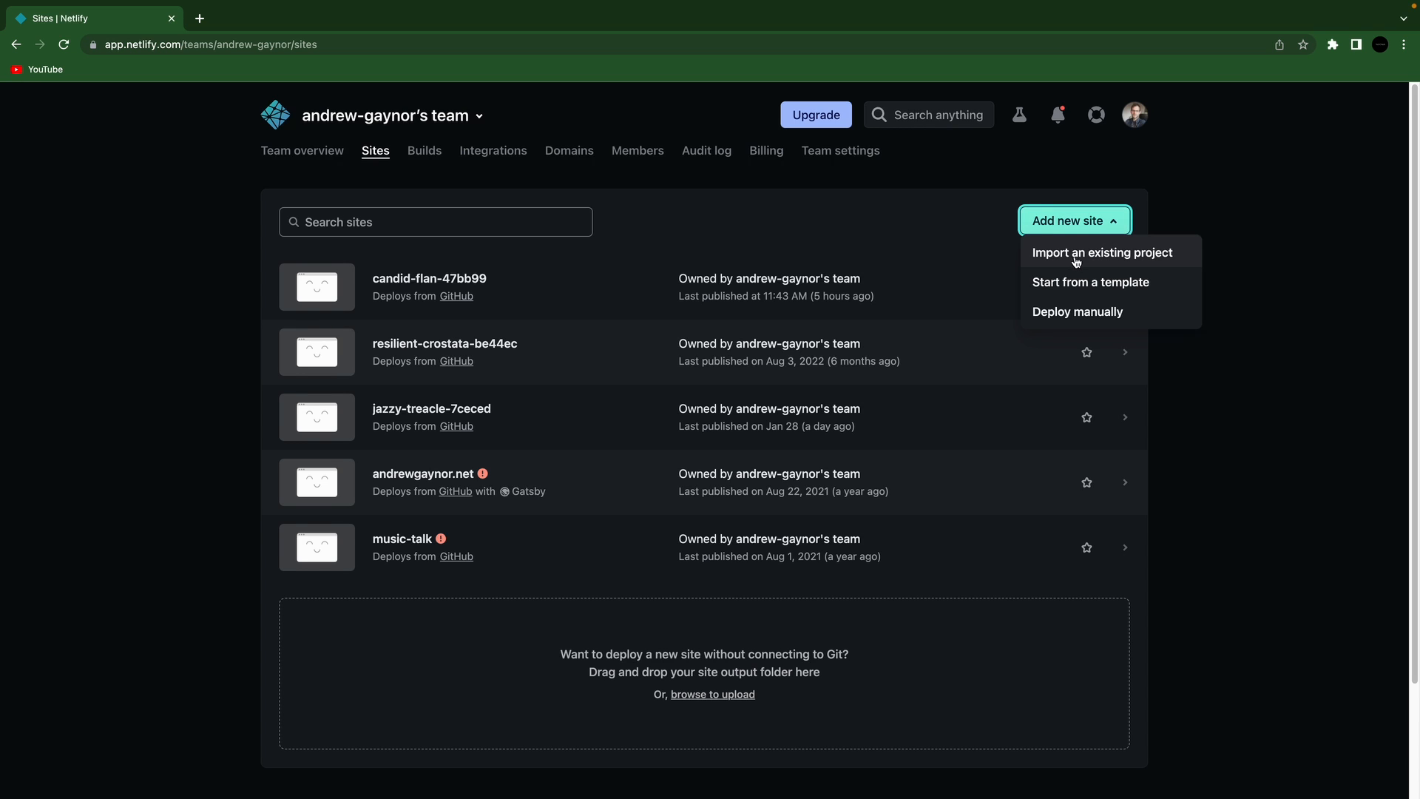
{"action": "left_click", "coordinate": [1078, 255]}
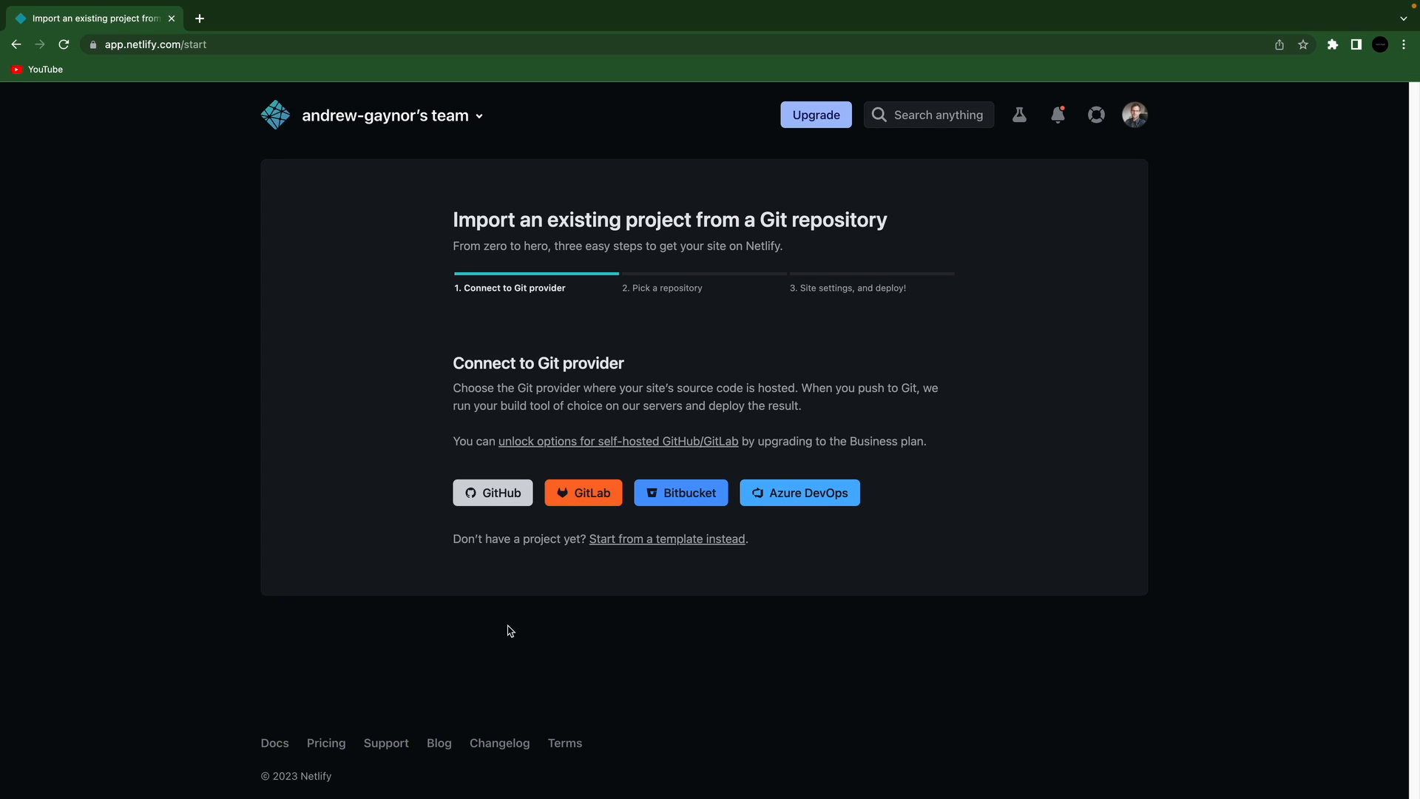
{"action": "left_click", "coordinate": [493, 503]}
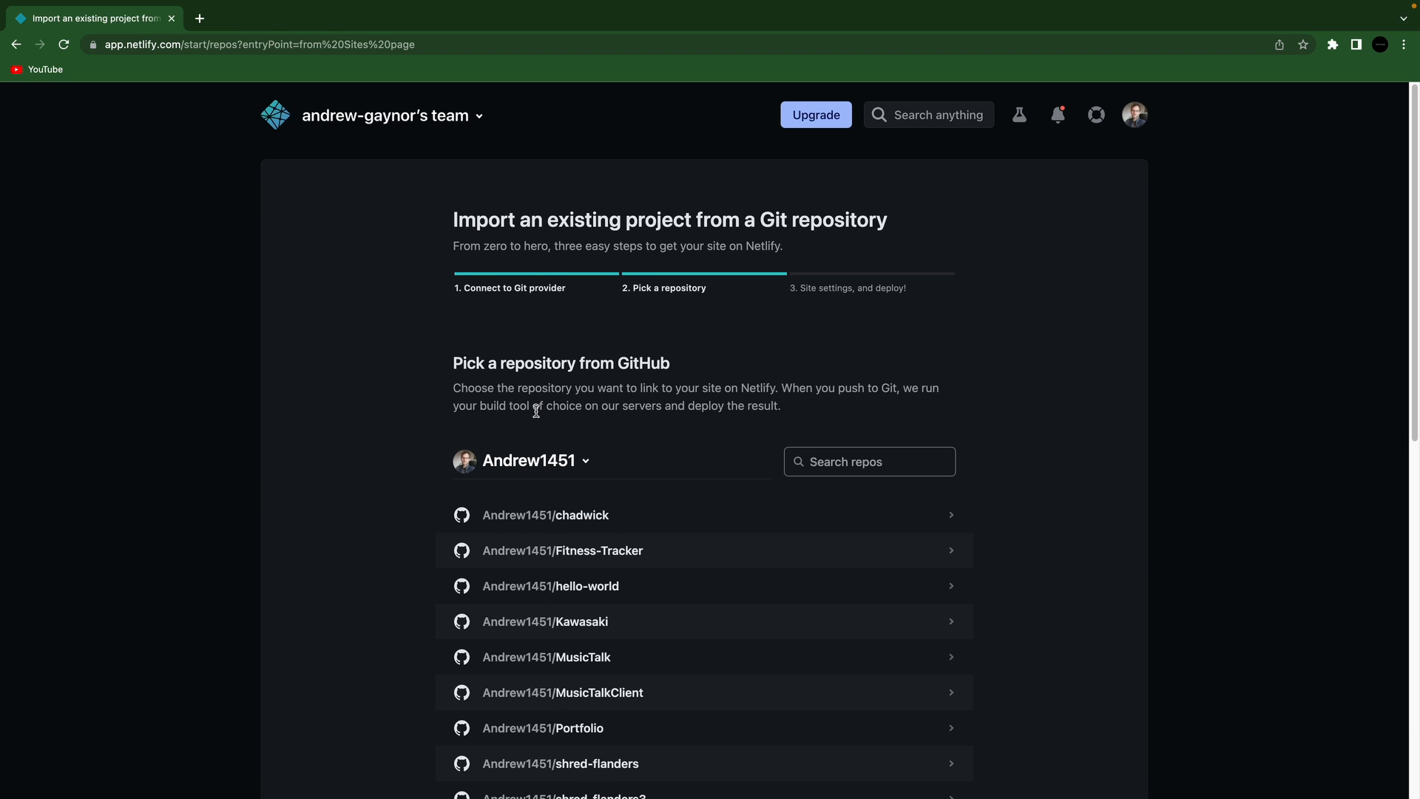
Pick the TechCheck-SearchFilter-React repository and deploy the site with its main branch, npm run build command and build publish directory
{"action": "scroll", "coordinate": [695, 704], "scroll_direction": "down", "scroll_amount": 2}
{"action": "scroll", "coordinate": [698, 703], "scroll_direction": "down", "scroll_amount": 3}
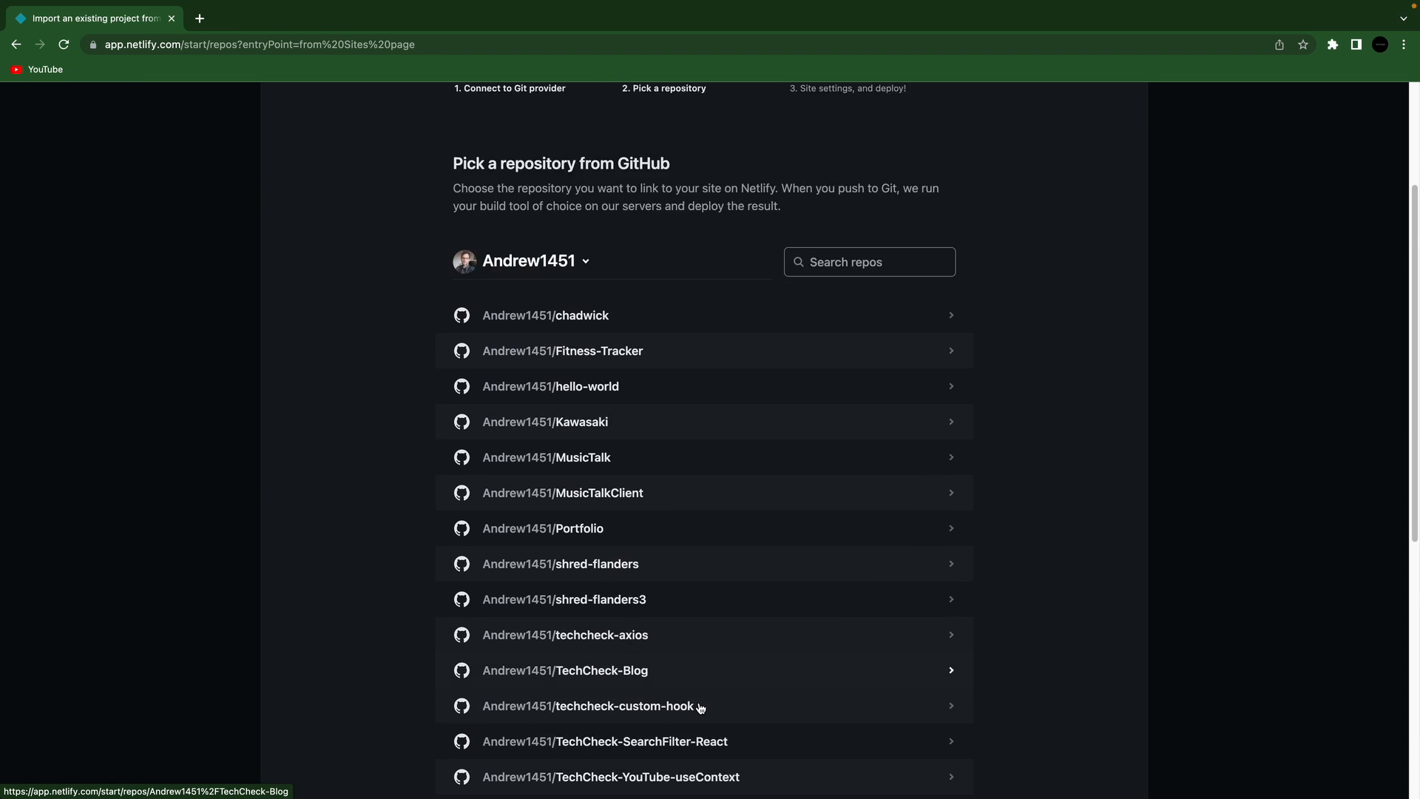
{"action": "scroll", "coordinate": [699, 711], "scroll_direction": "down", "scroll_amount": 1}
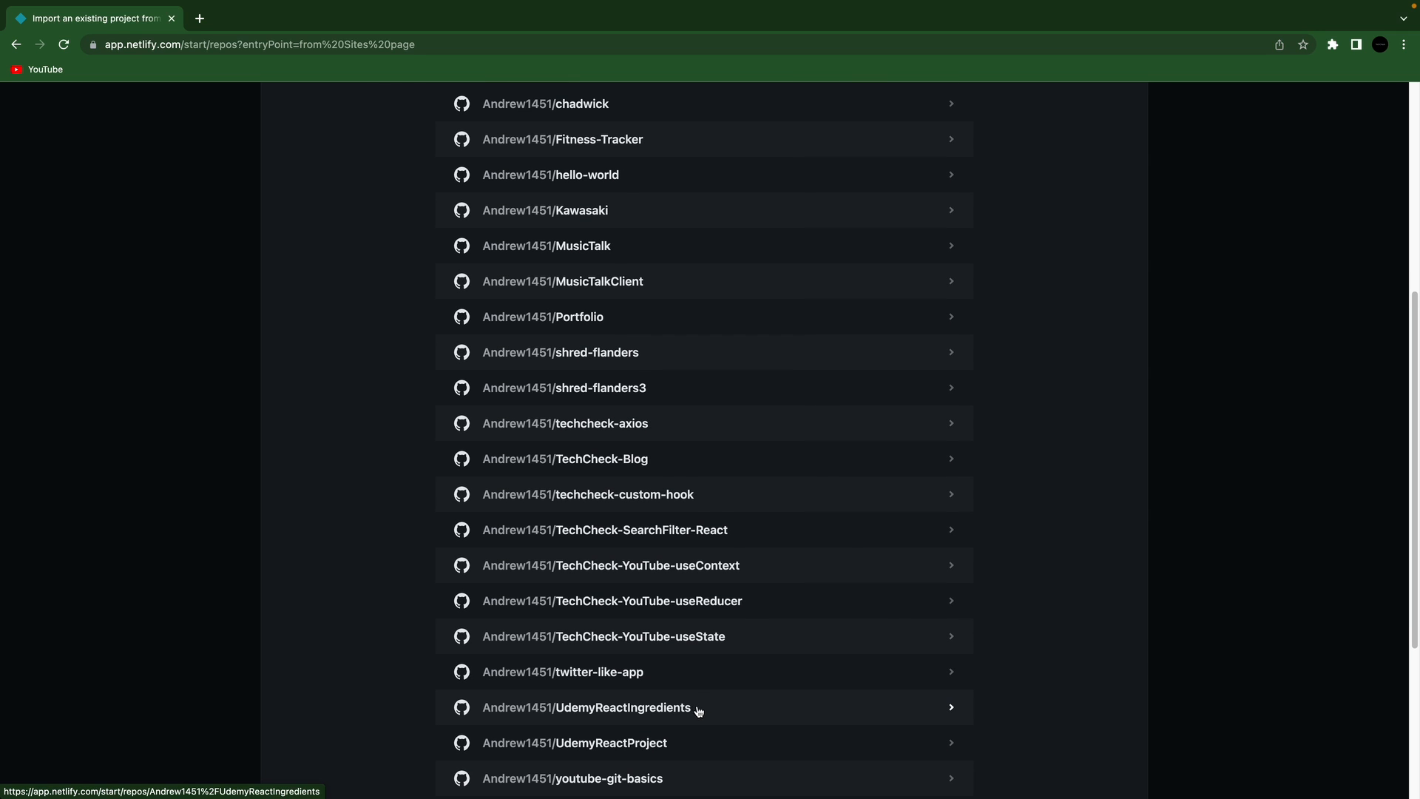
{"action": "left_click", "coordinate": [673, 533]}
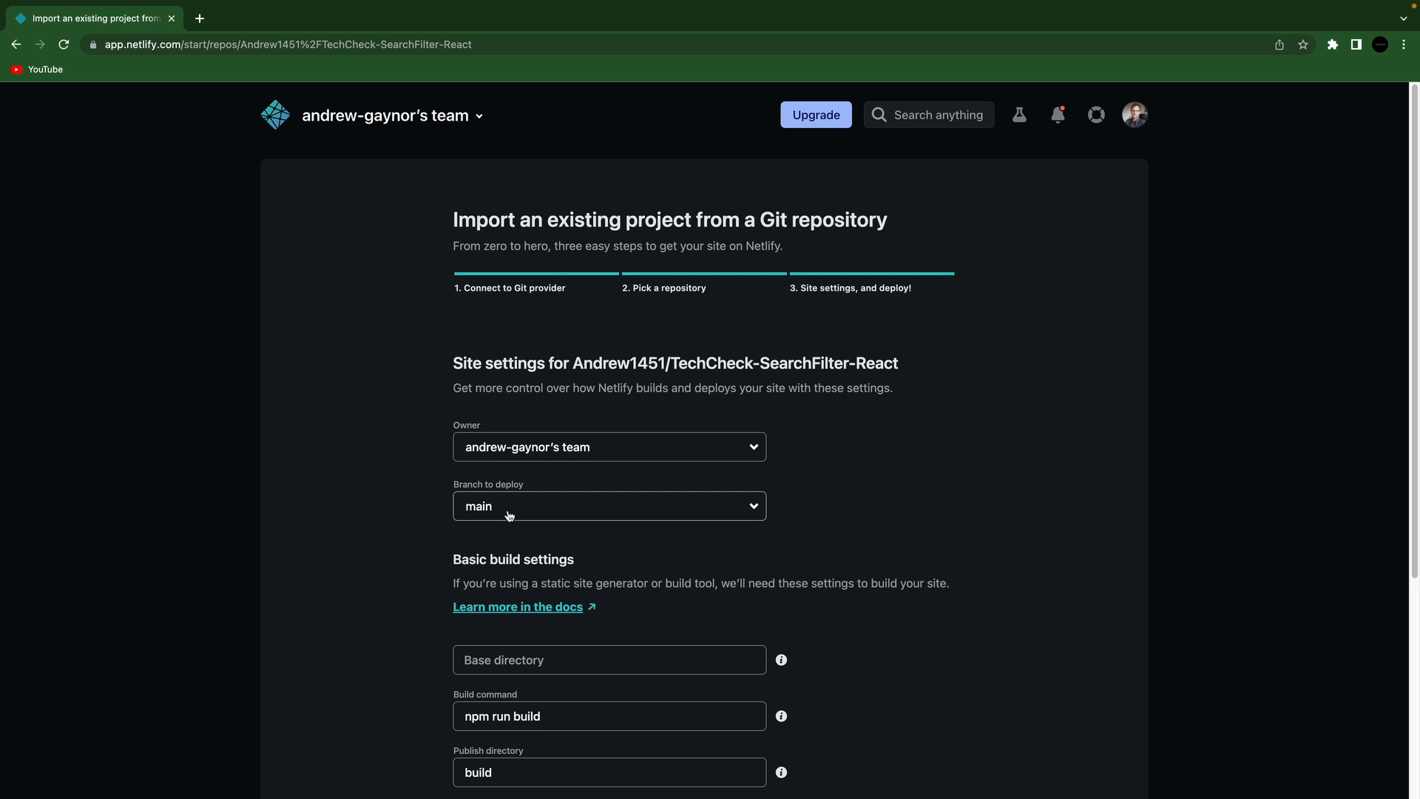
{"action": "scroll", "coordinate": [393, 624], "scroll_direction": "down", "scroll_amount": 3}
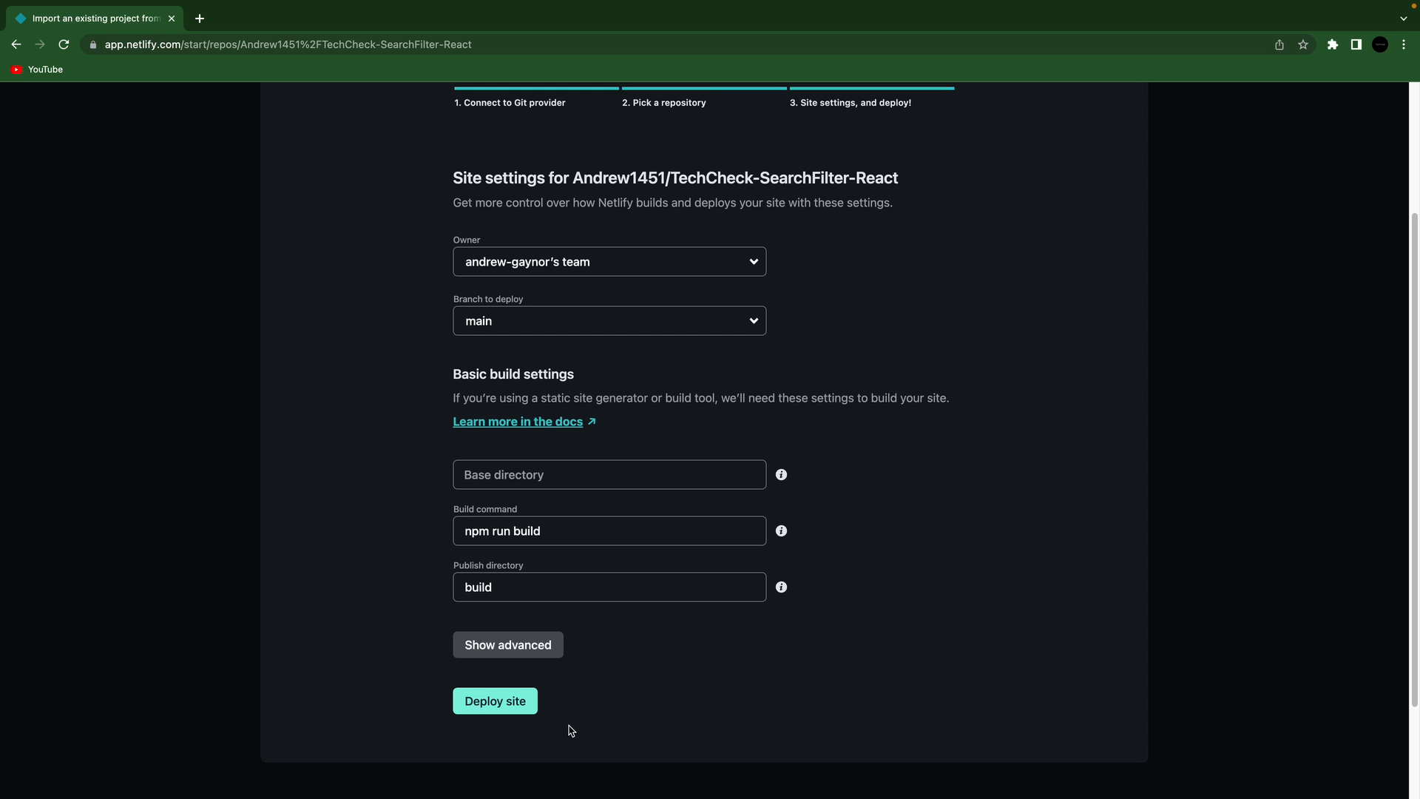
{"action": "left_click", "coordinate": [510, 701]}
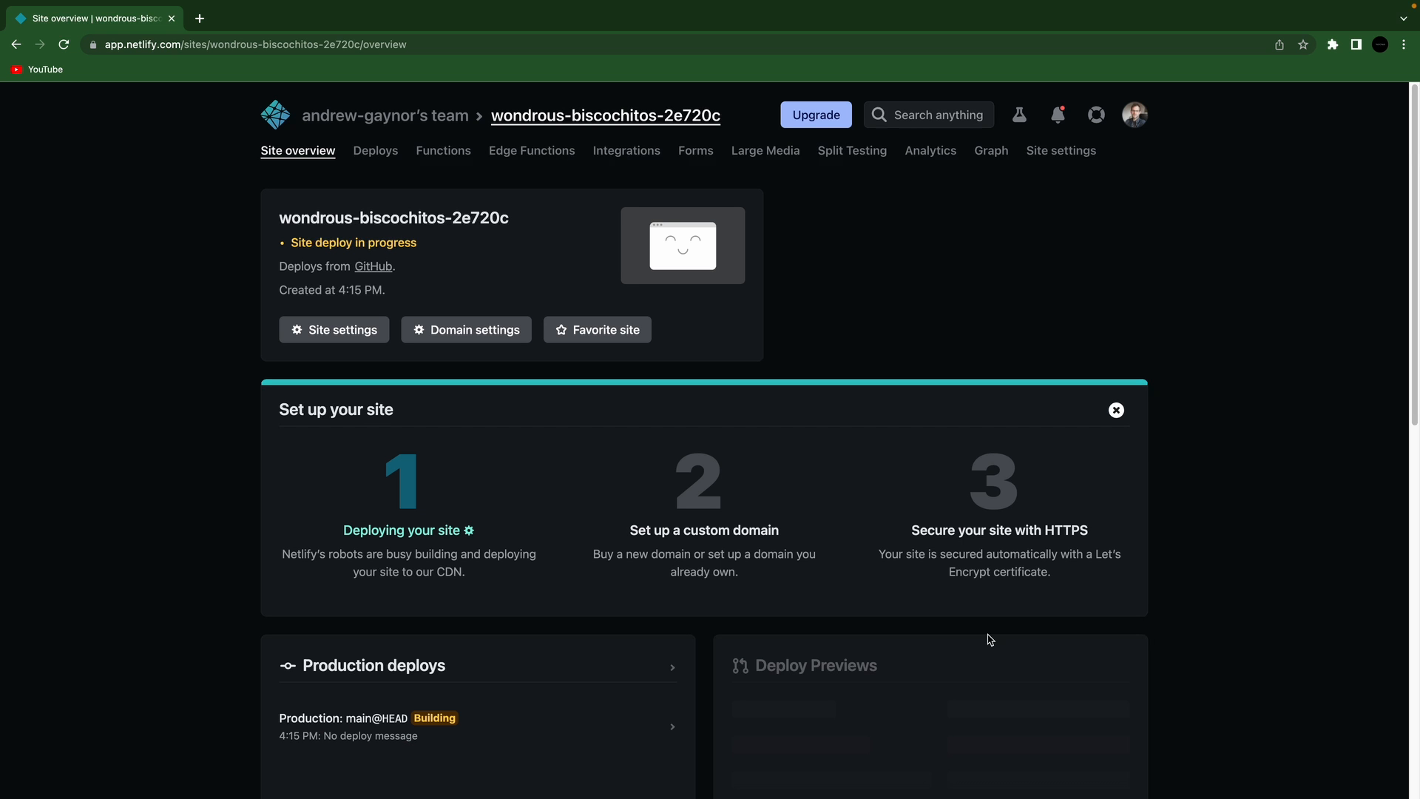
Add shred-flanders.com as a custom domain in the new site's domain settings
{"action": "left_click", "coordinate": [468, 333]}
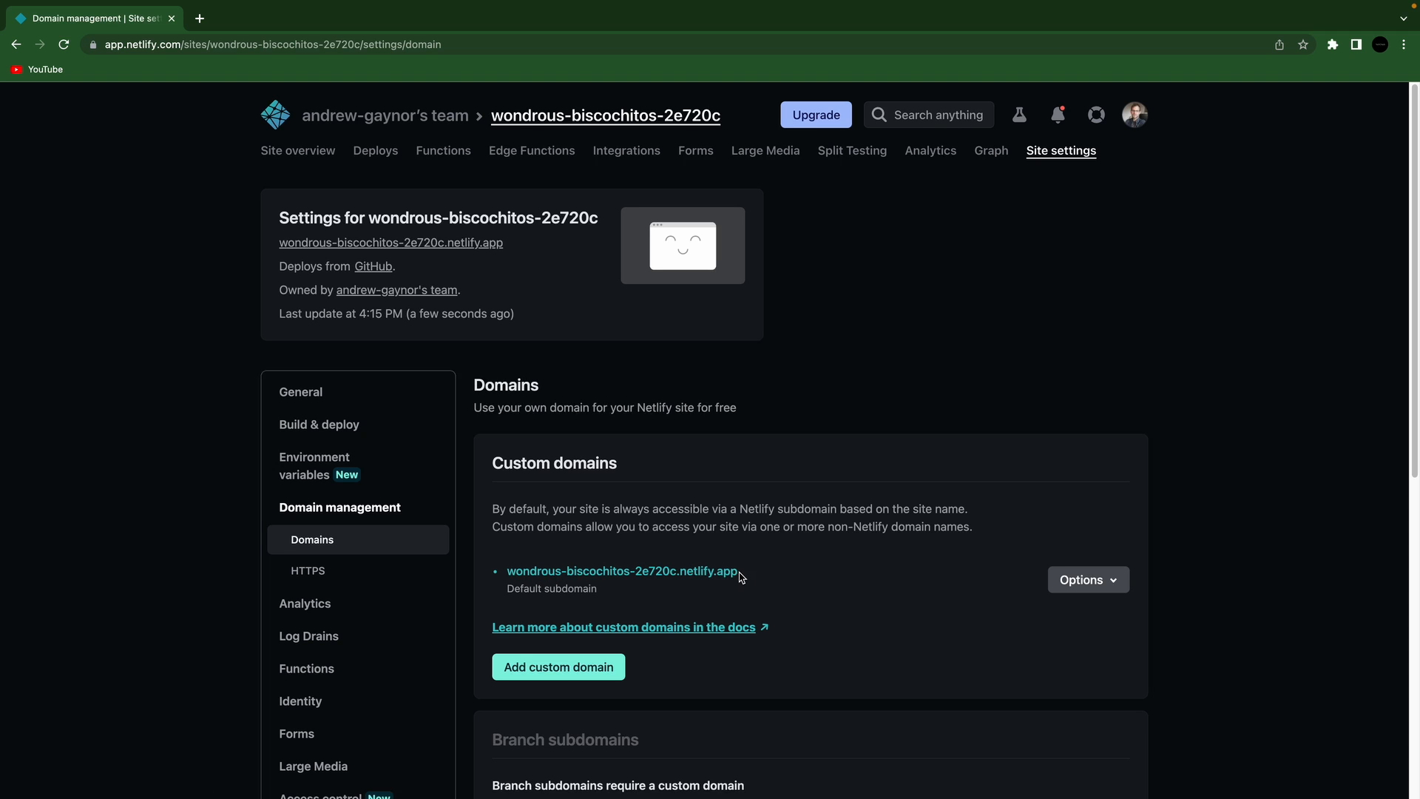
{"action": "left_click", "coordinate": [561, 671]}
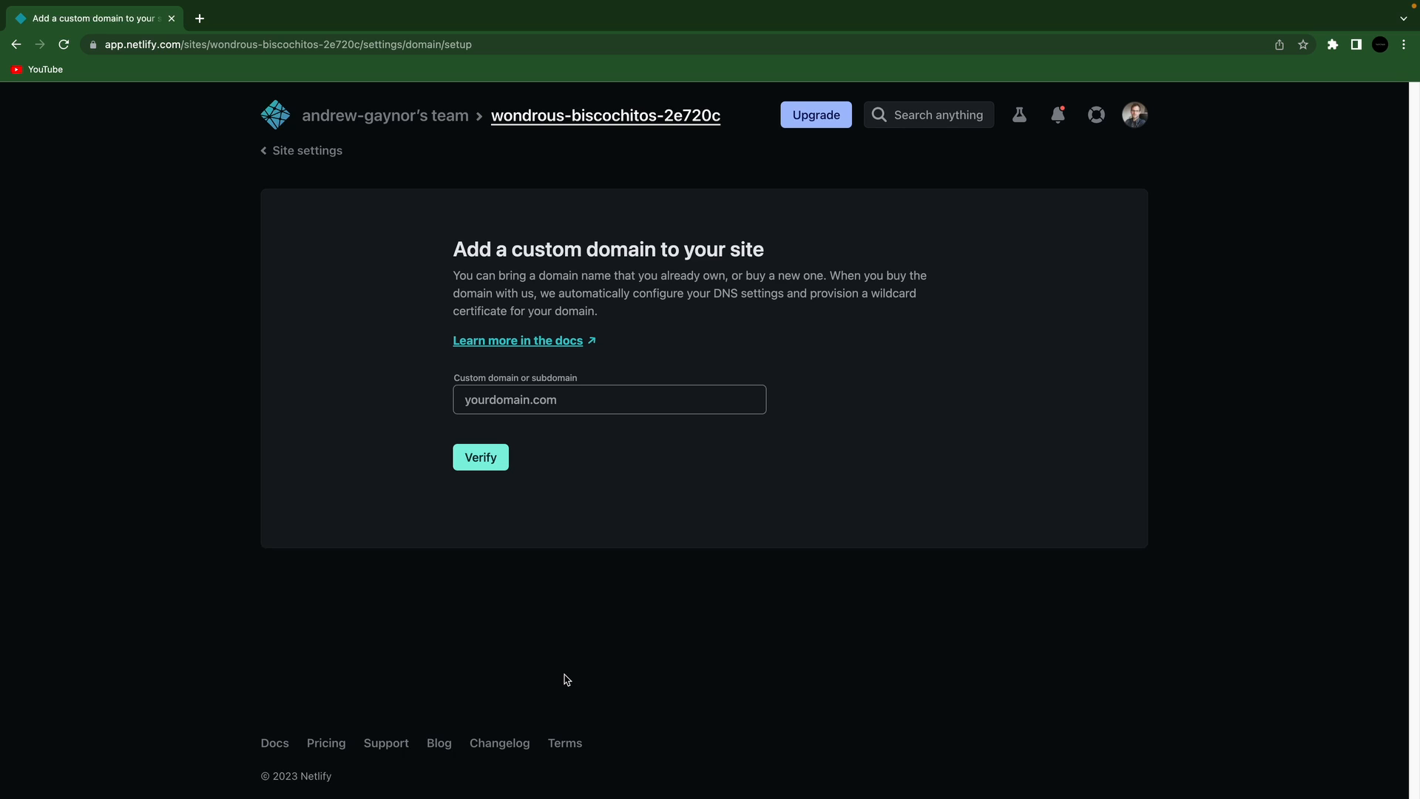
{"action": "left_click", "coordinate": [583, 406]}
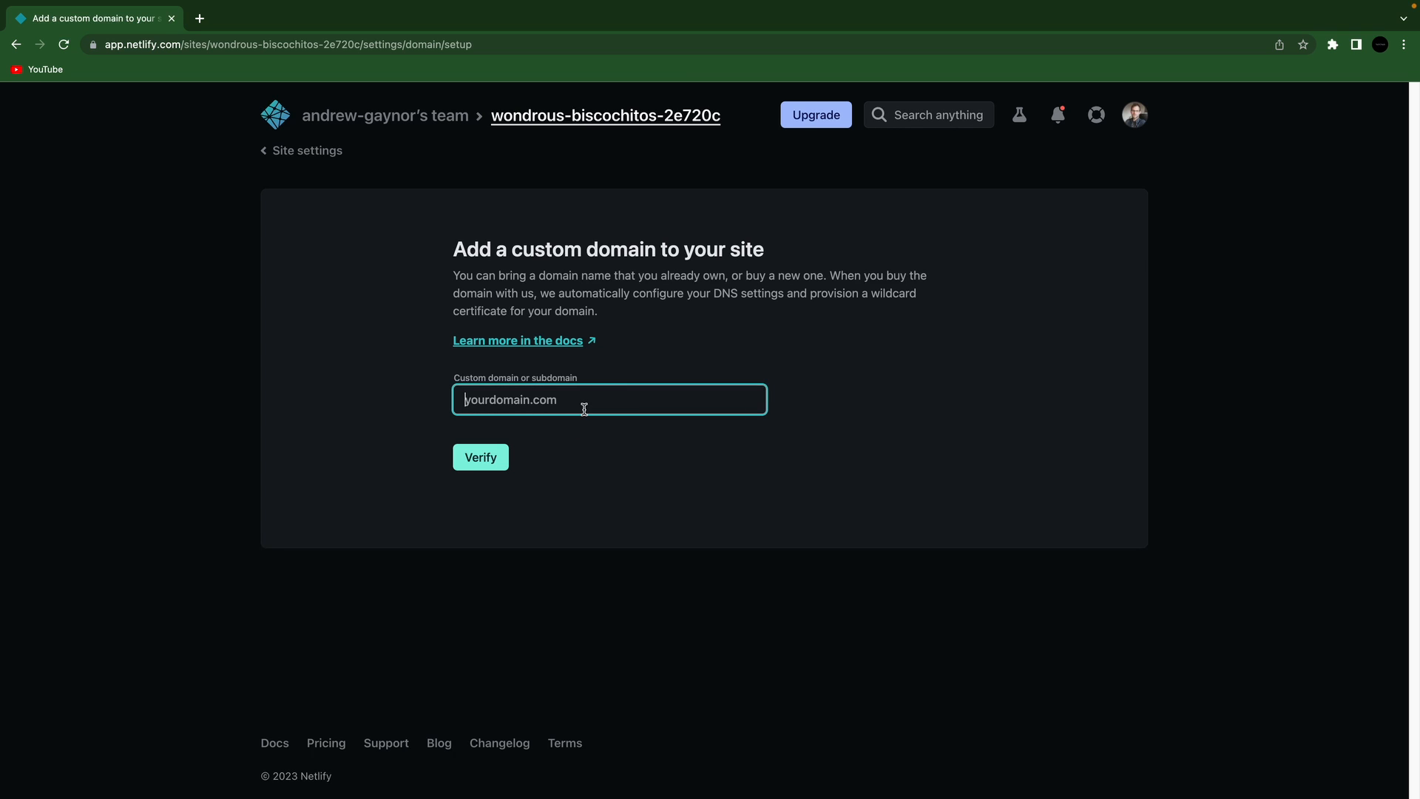
{"action": "type", "text": "shred-flanders.com"}
{"action": "key", "text": "Return"}
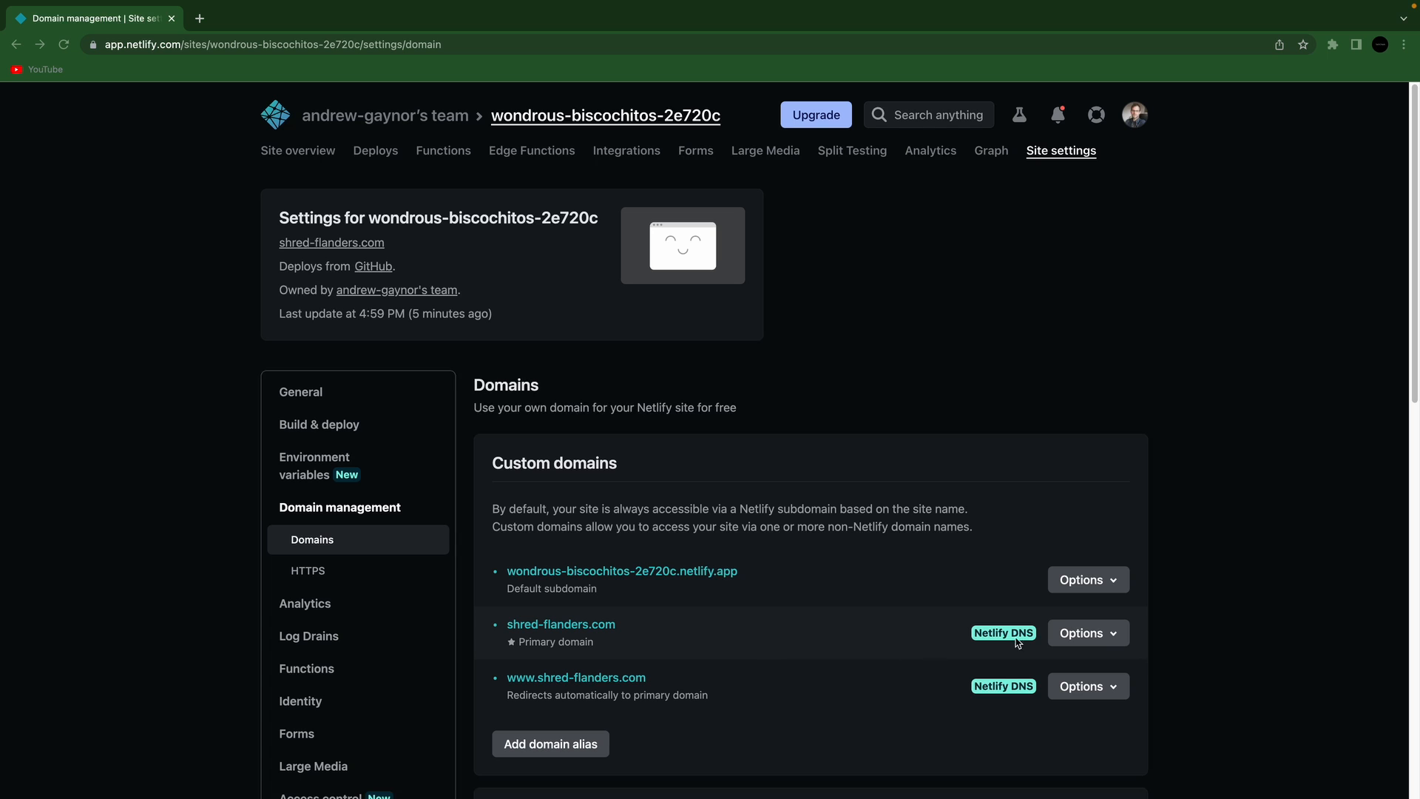
Create an A record in the DNS panel of shred-flanders.com with name @, value 35.35.35.35 and a TTL of 20 seconds
{"action": "left_click", "coordinate": [1084, 634]}
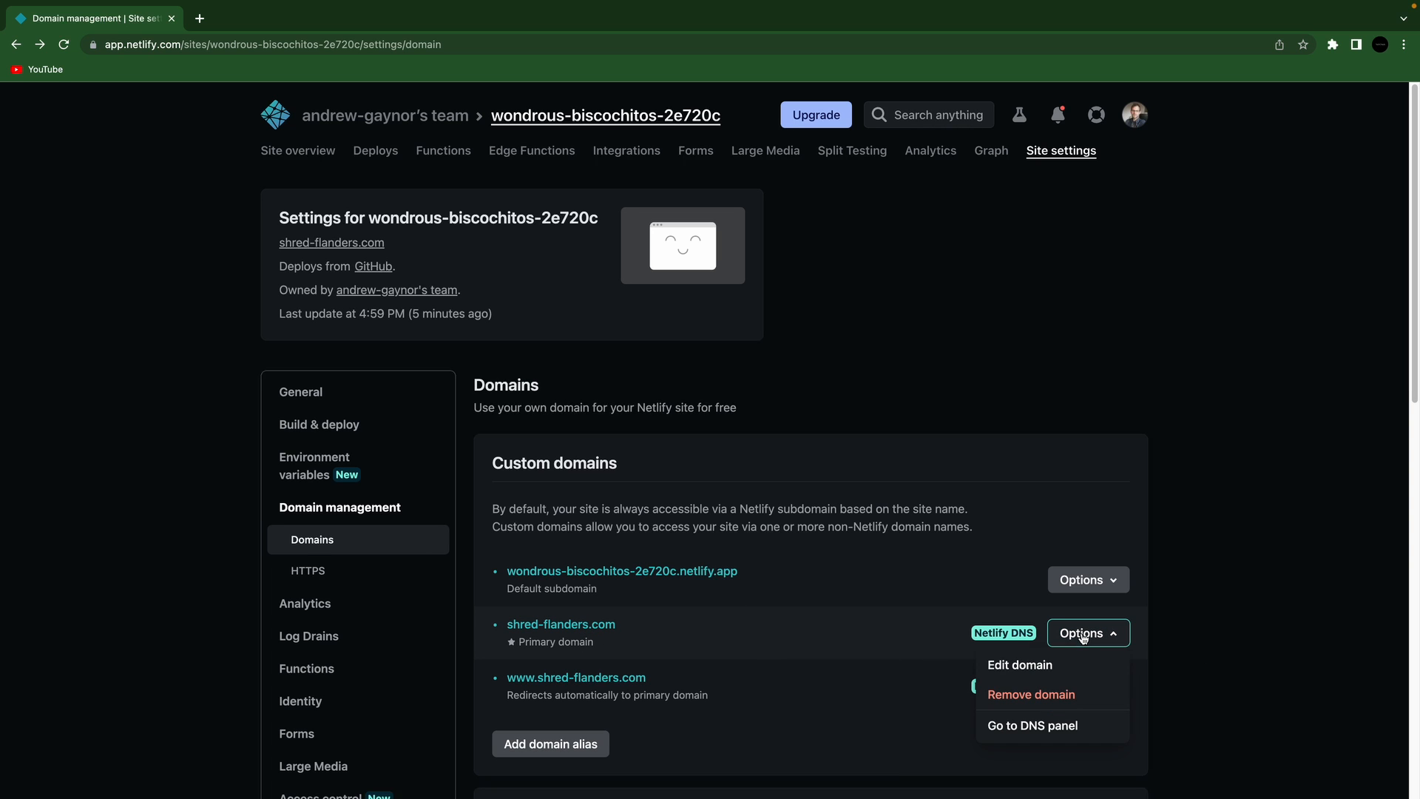
{"action": "left_click", "coordinate": [1056, 729]}
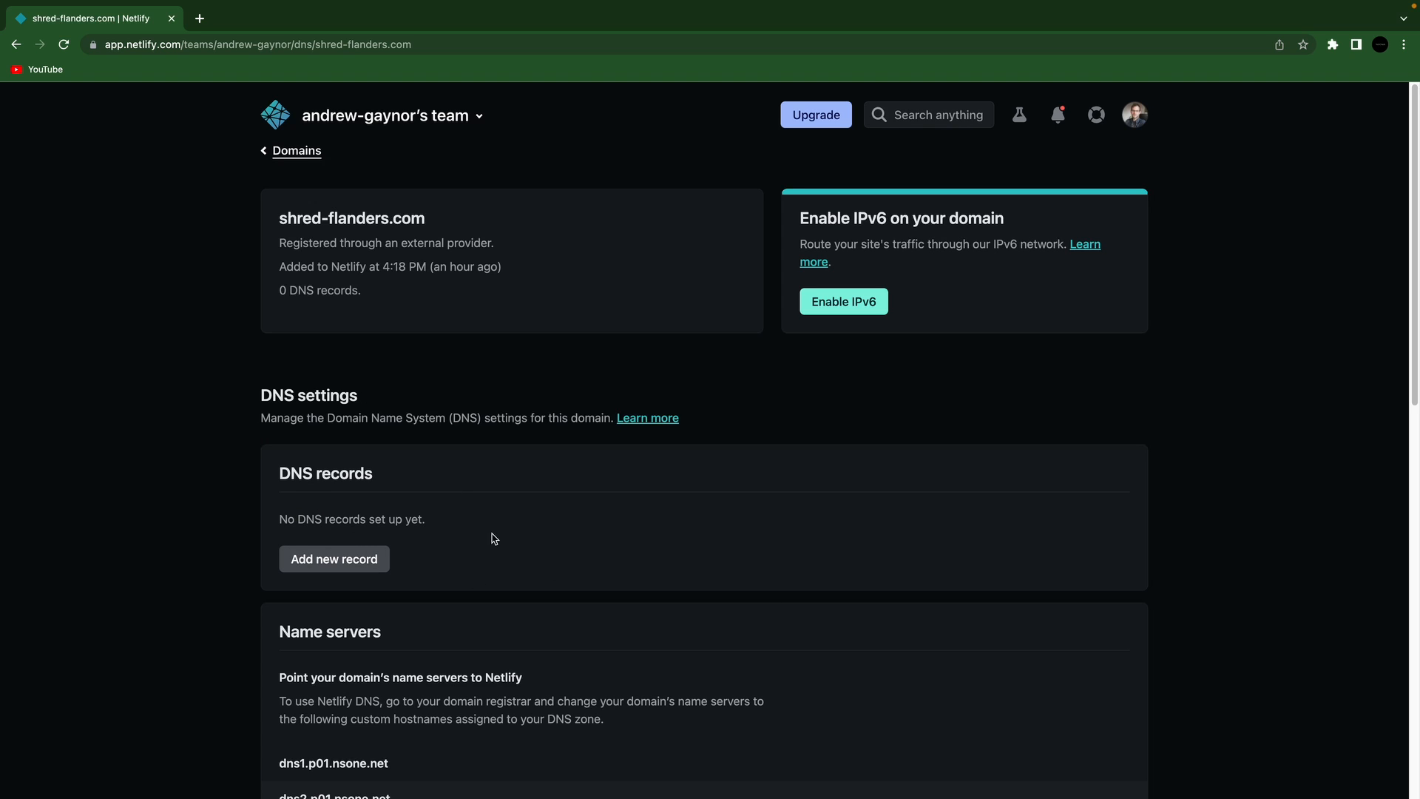
{"action": "left_click", "coordinate": [347, 562]}
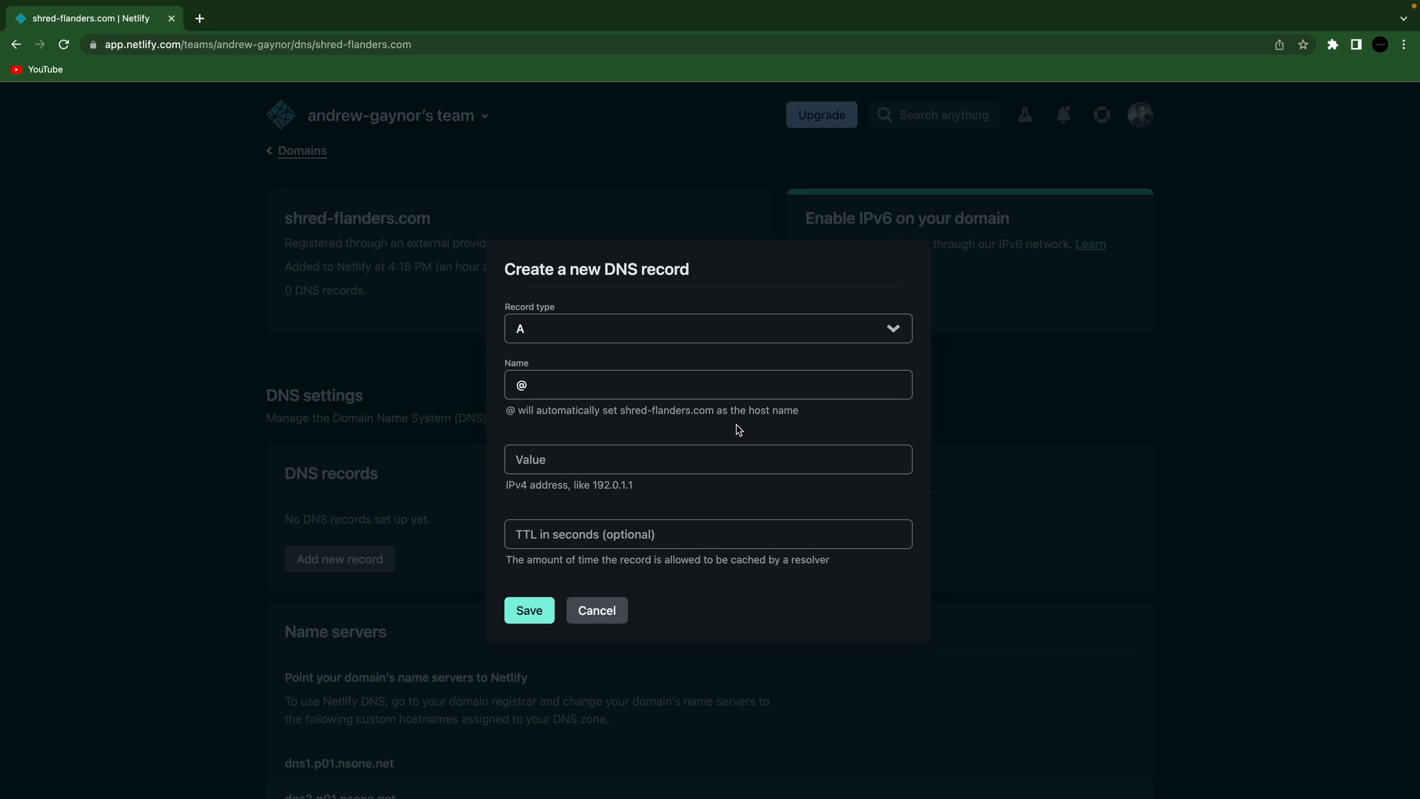
{"action": "left_click", "coordinate": [618, 457]}
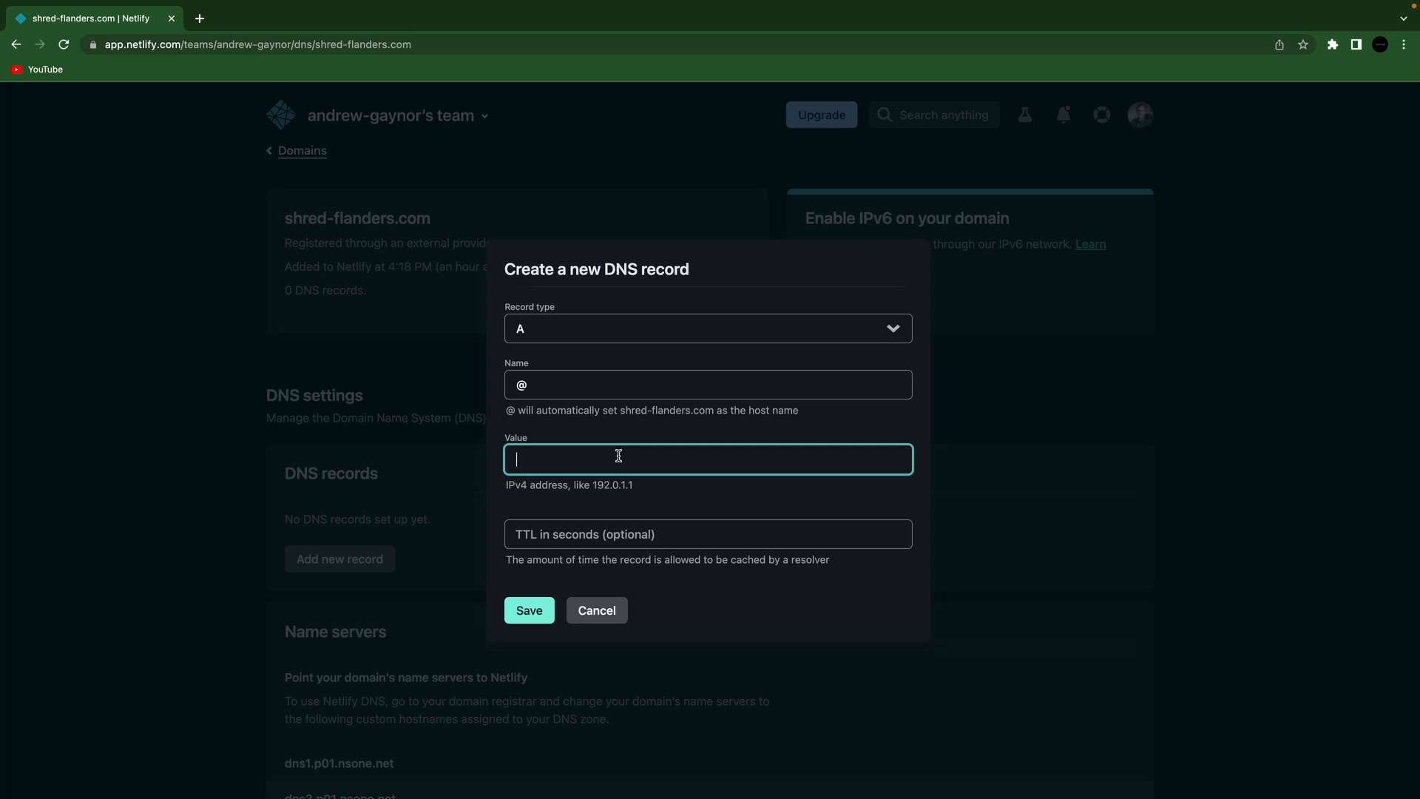
{"action": "type", "text": "35.35.35.35"}
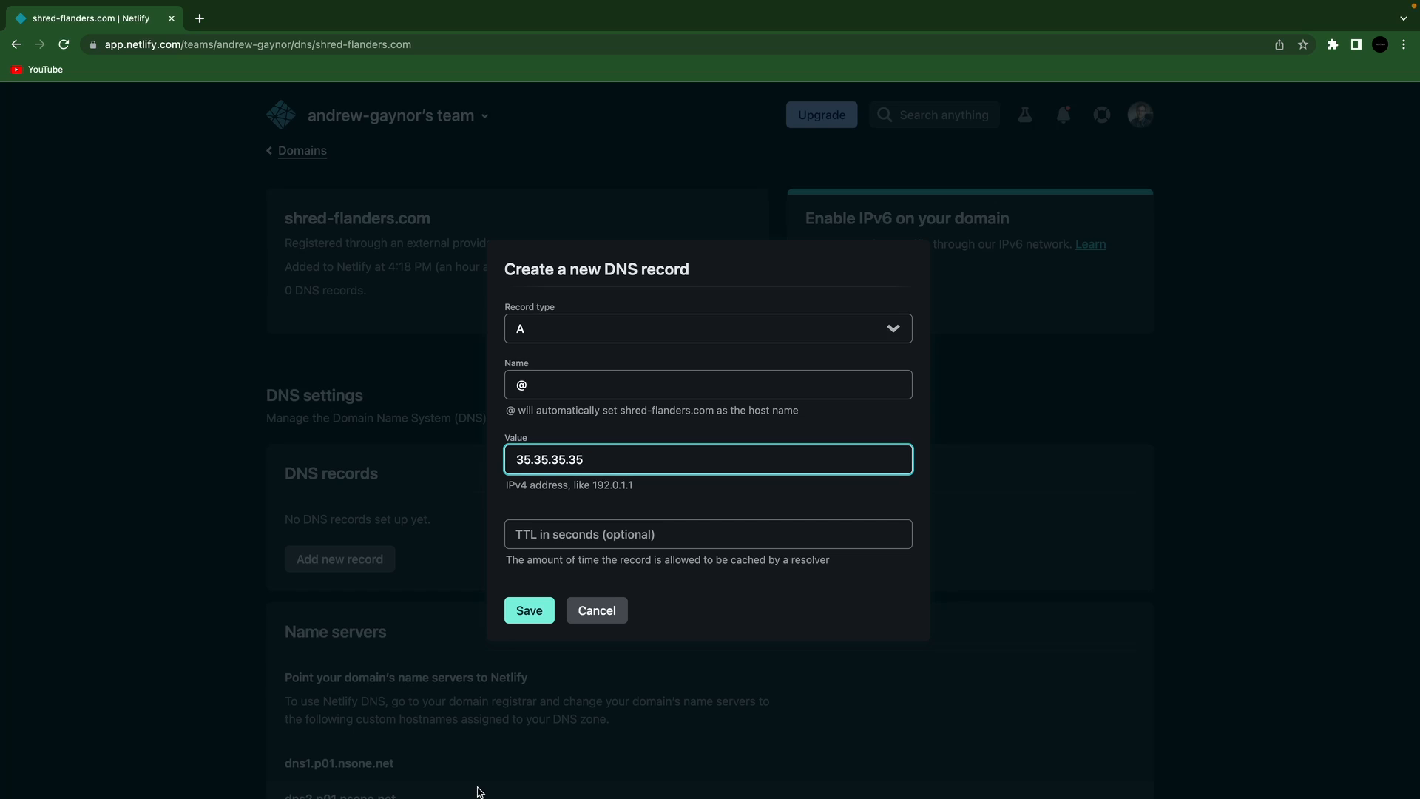
{"action": "left_click", "coordinate": [557, 538]}
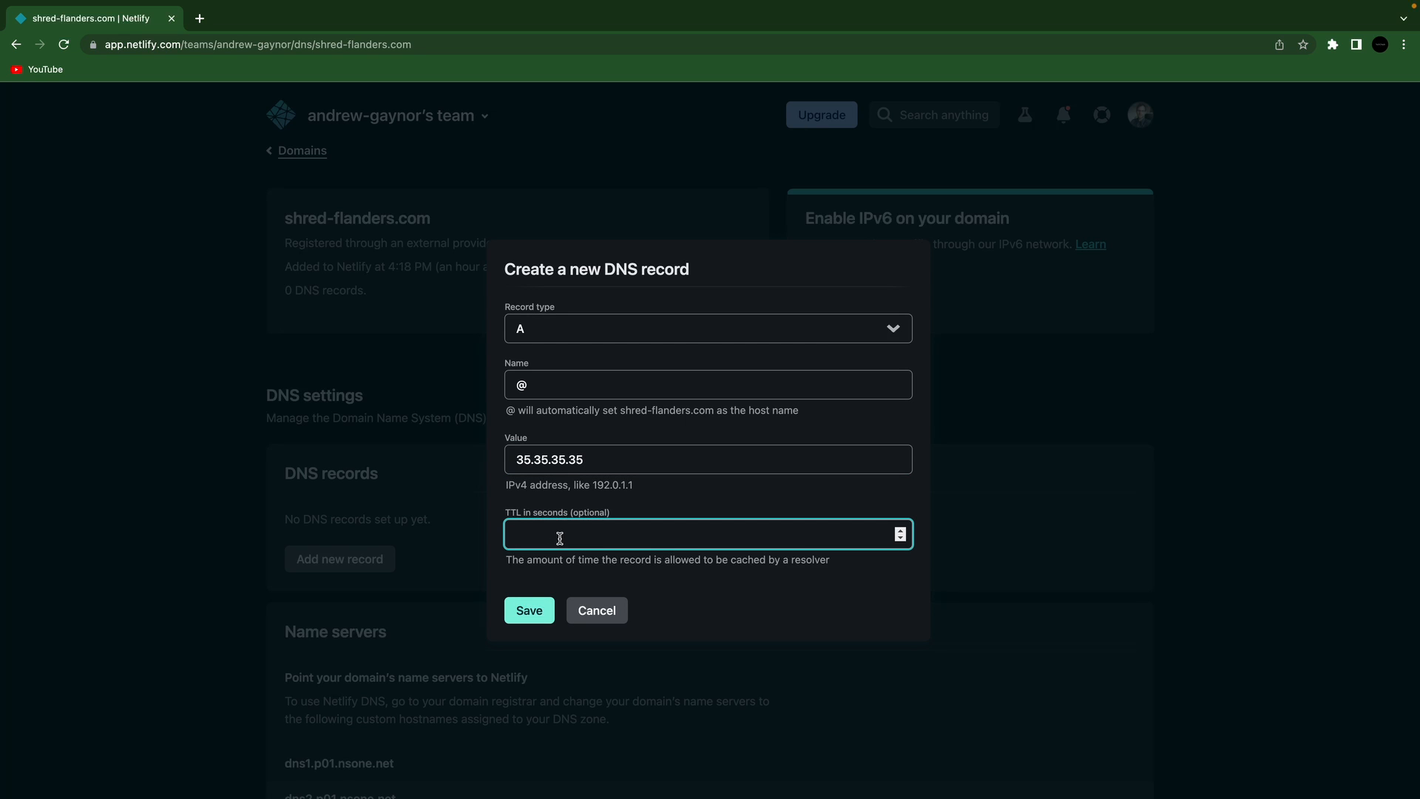
{"action": "type", "text": "20"}
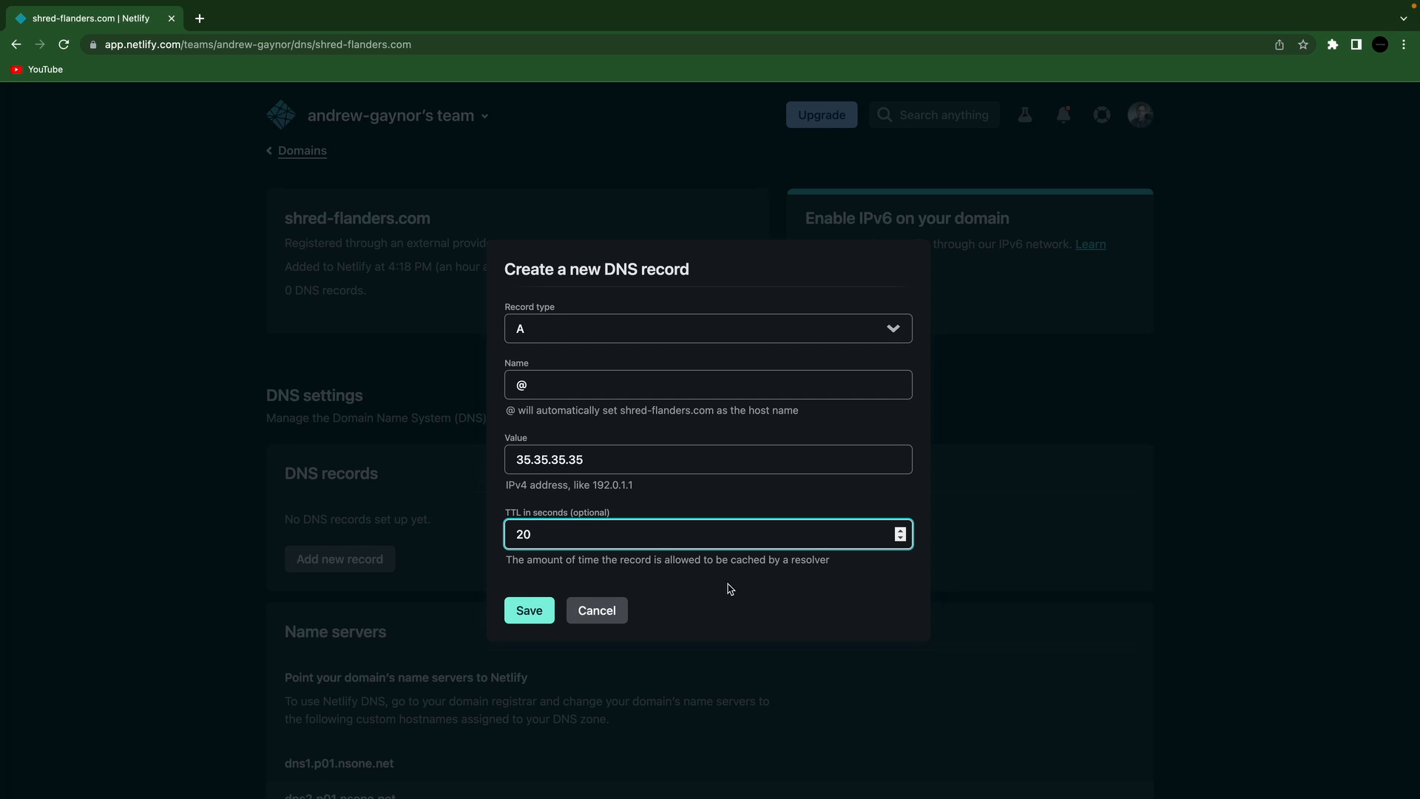
{"action": "left_click", "coordinate": [515, 614]}
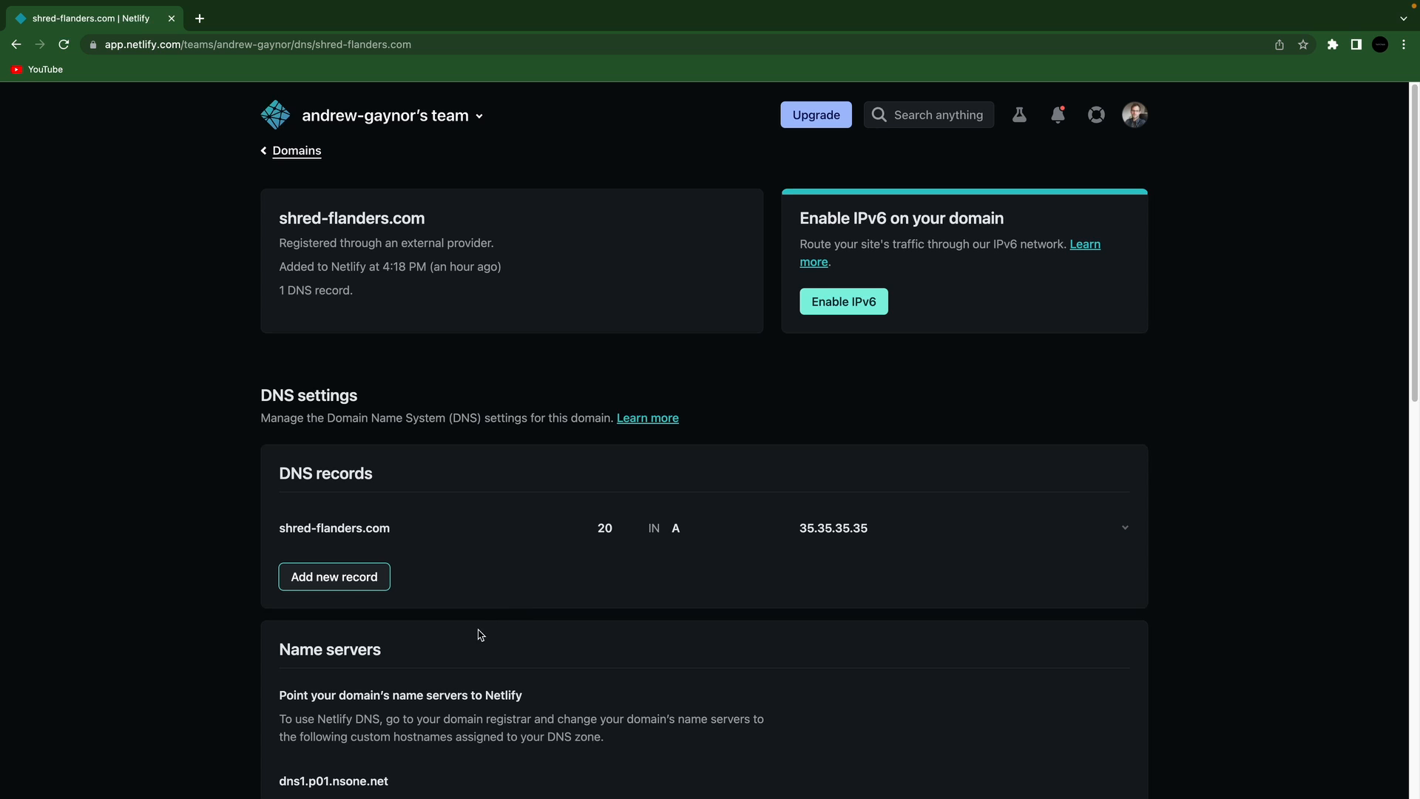
Open the HostGator website in a new tab and sign in to the customer portal
{"action": "scroll", "coordinate": [485, 630], "scroll_direction": "down", "scroll_amount": 1}
{"action": "scroll", "coordinate": [495, 626], "scroll_direction": "down", "scroll_amount": 3}
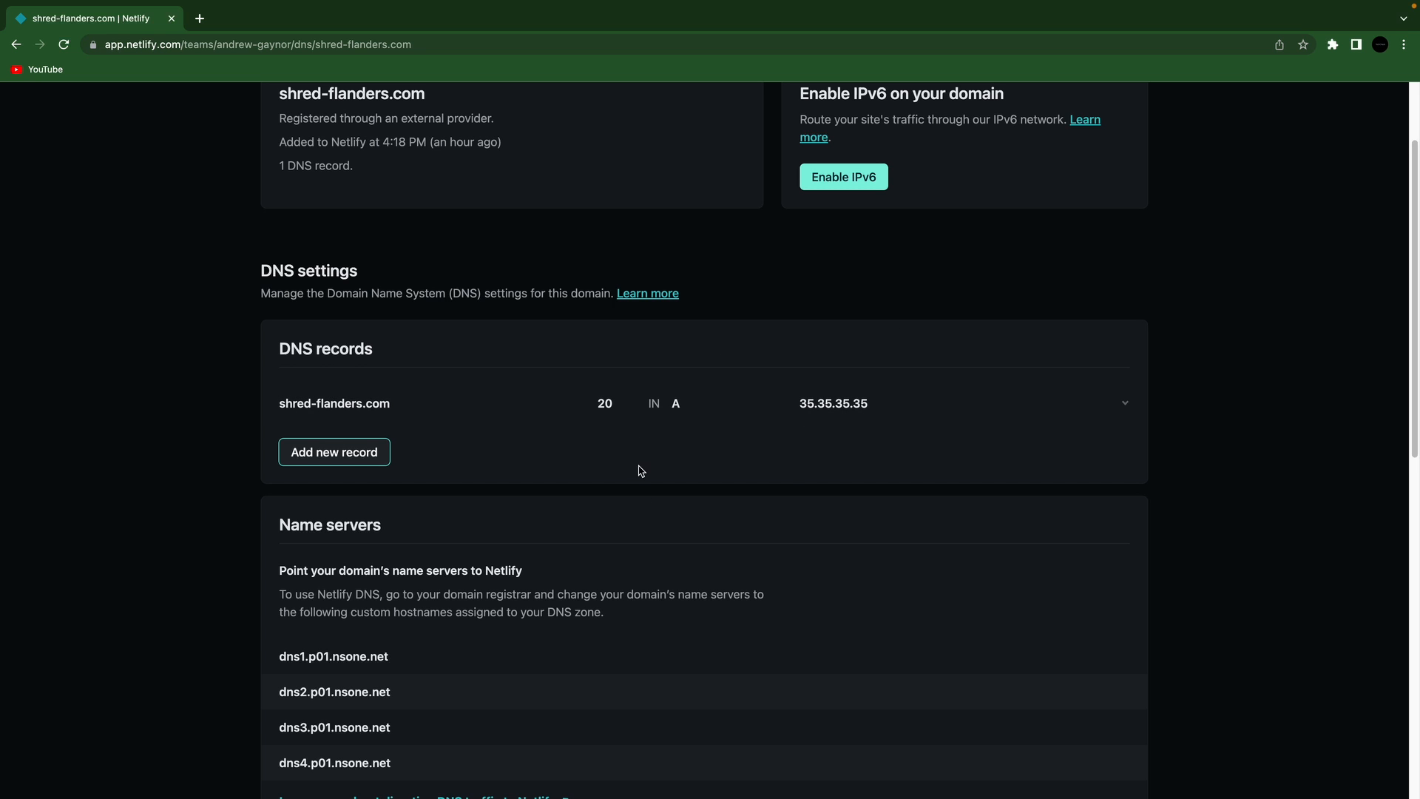
{"action": "scroll", "coordinate": [685, 548], "scroll_direction": "down", "scroll_amount": 3}
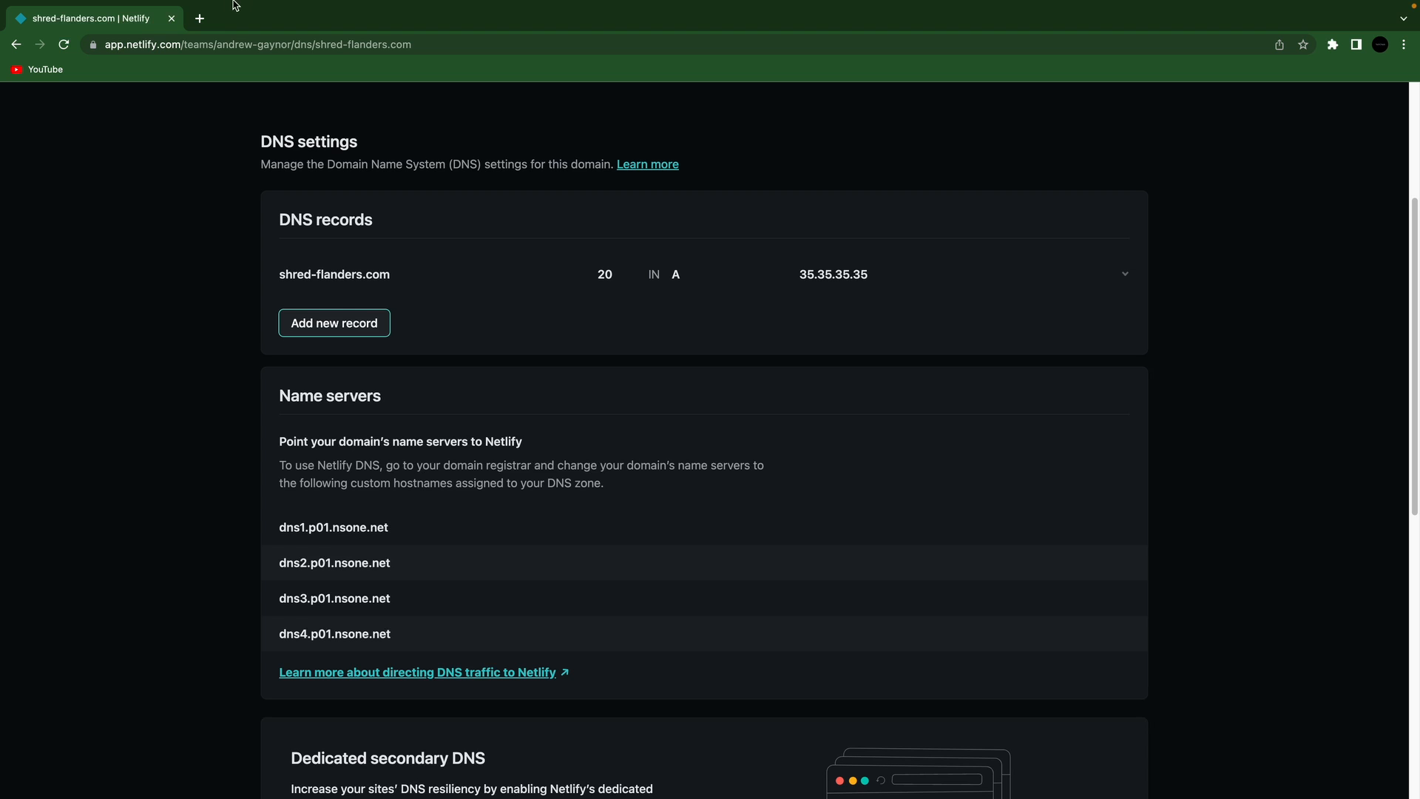
{"action": "left_click", "coordinate": [201, 19]}
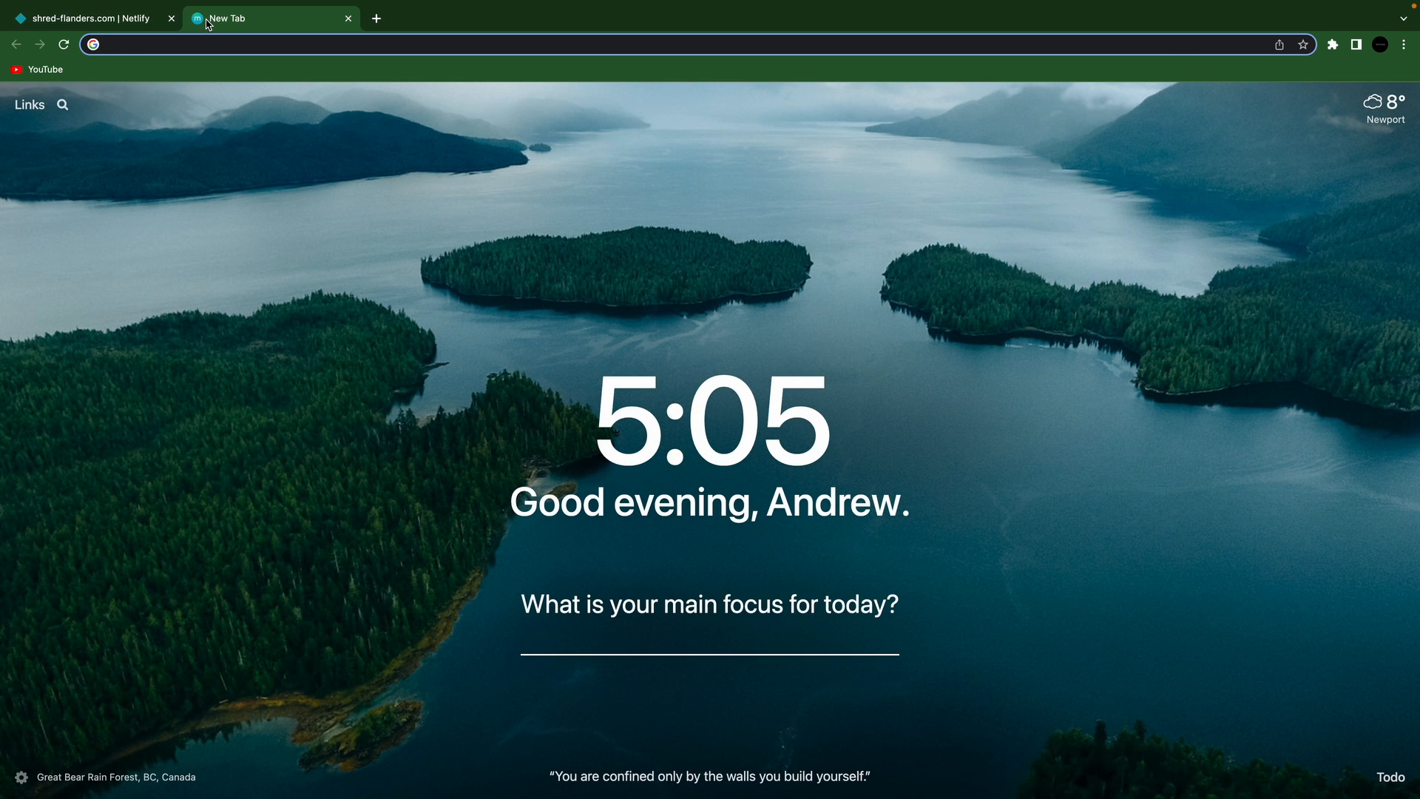
{"action": "type", "text": "host"}
{"action": "key", "text": "Return"}
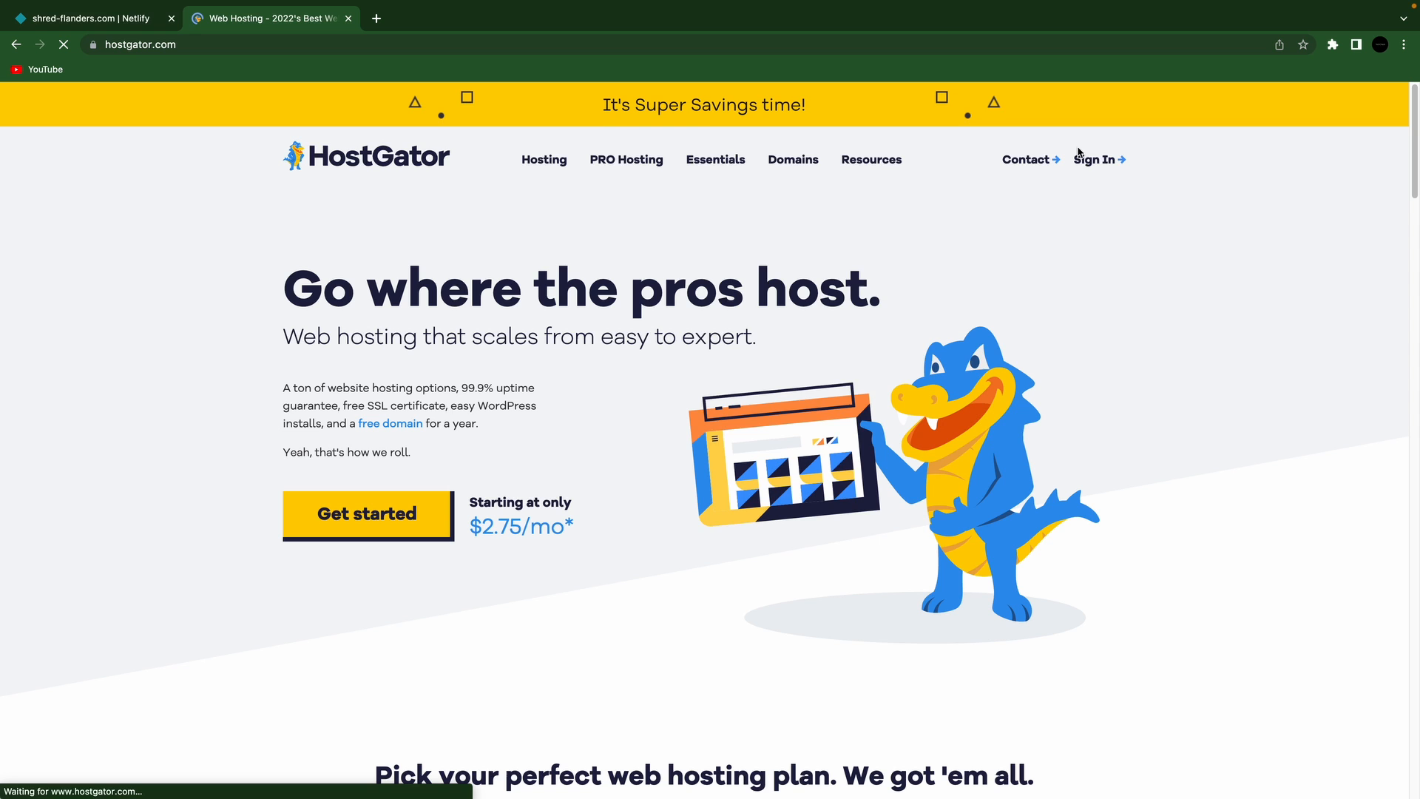
{"action": "mouse_move", "coordinate": [1096, 163]}
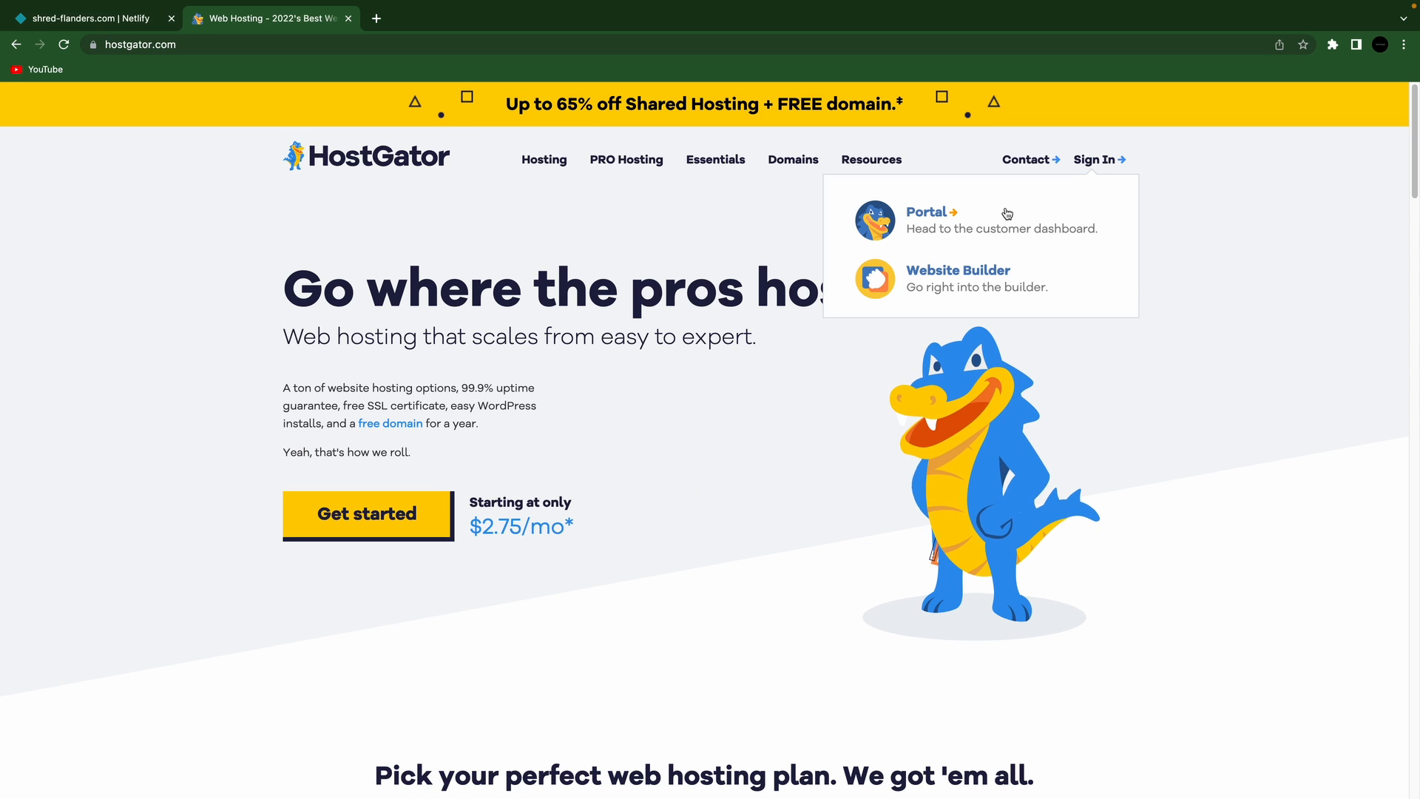
{"action": "left_click", "coordinate": [1006, 216]}
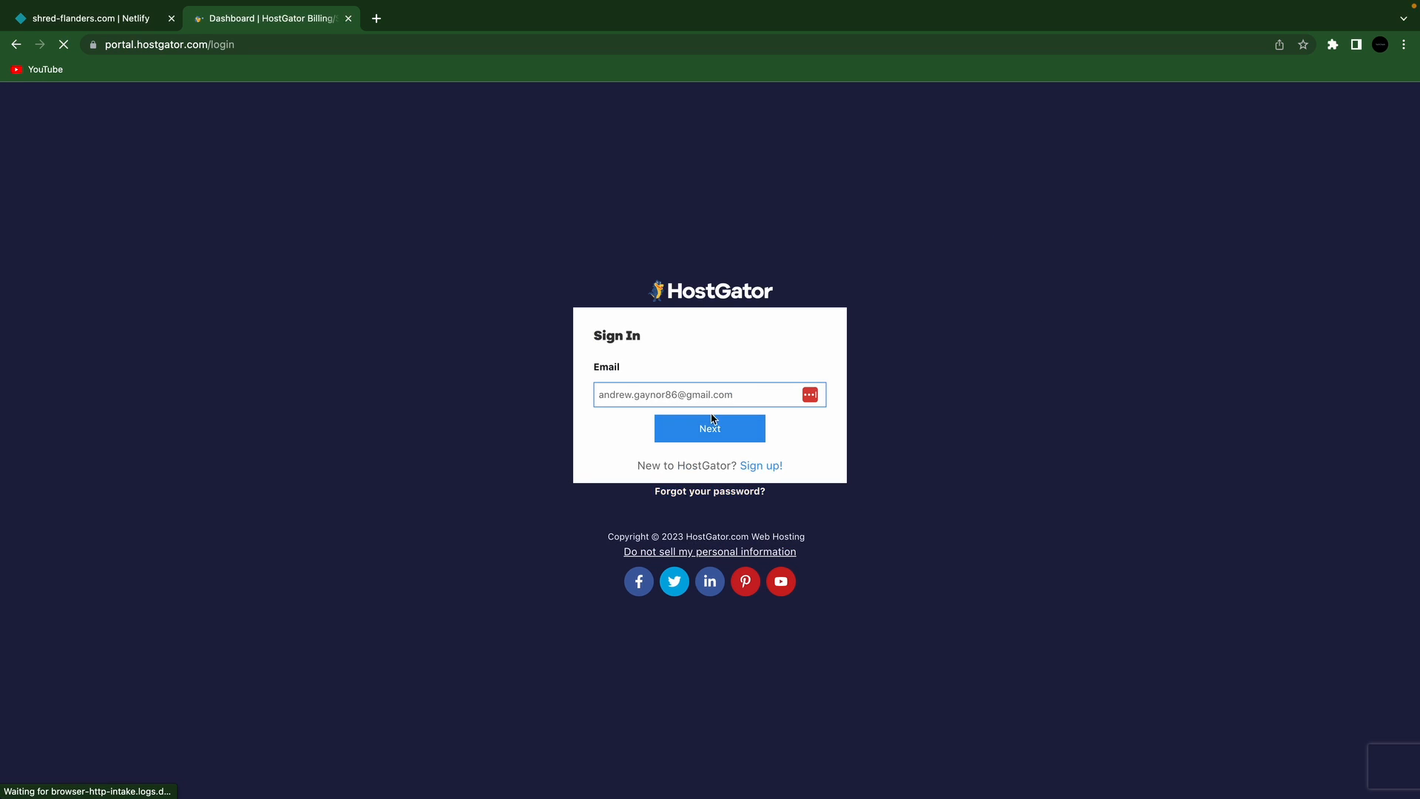
{"action": "left_click", "coordinate": [716, 463]}
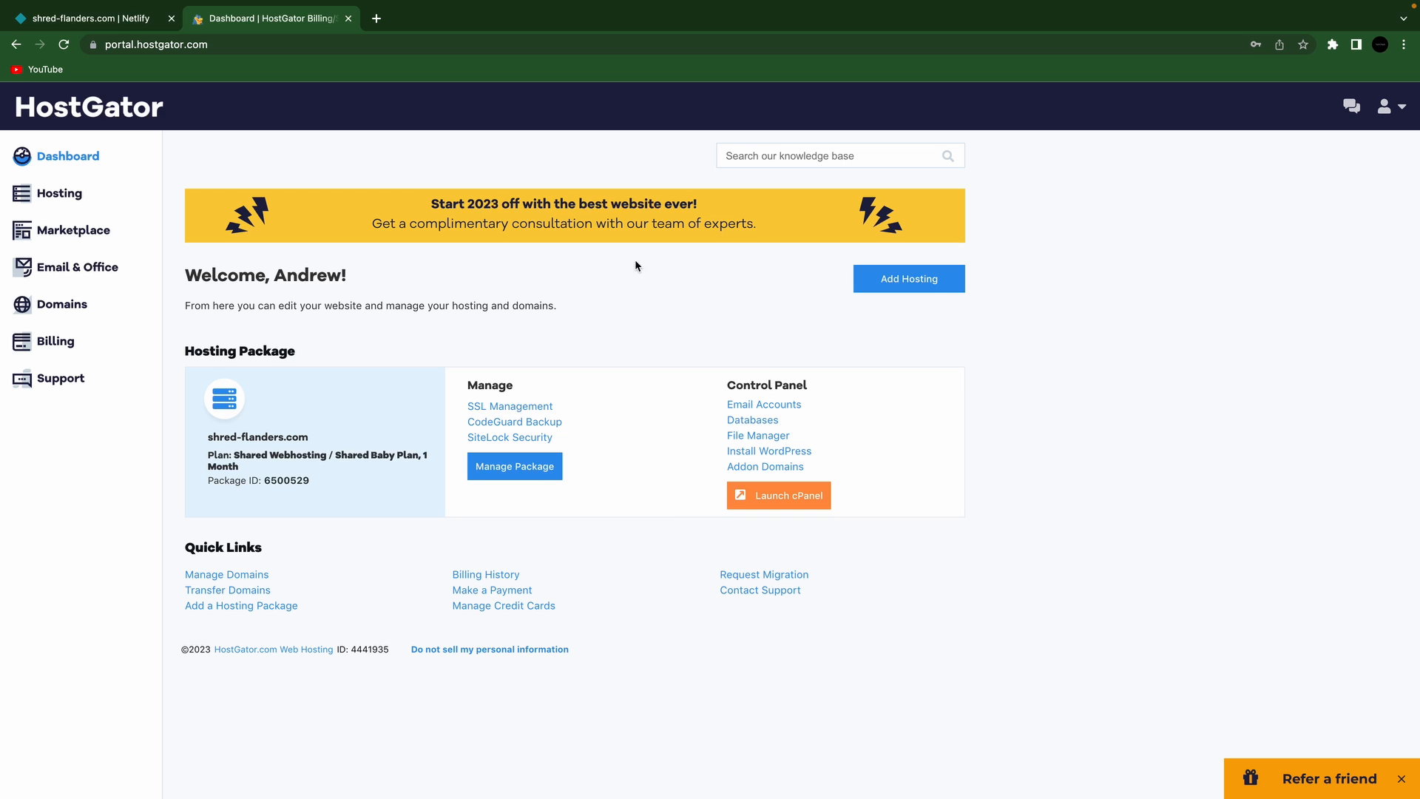
Launch cPanel for the shred-flanders.com hosting package and open the domain's zone records for management in the Zone Editor
{"action": "left_click", "coordinate": [781, 502]}
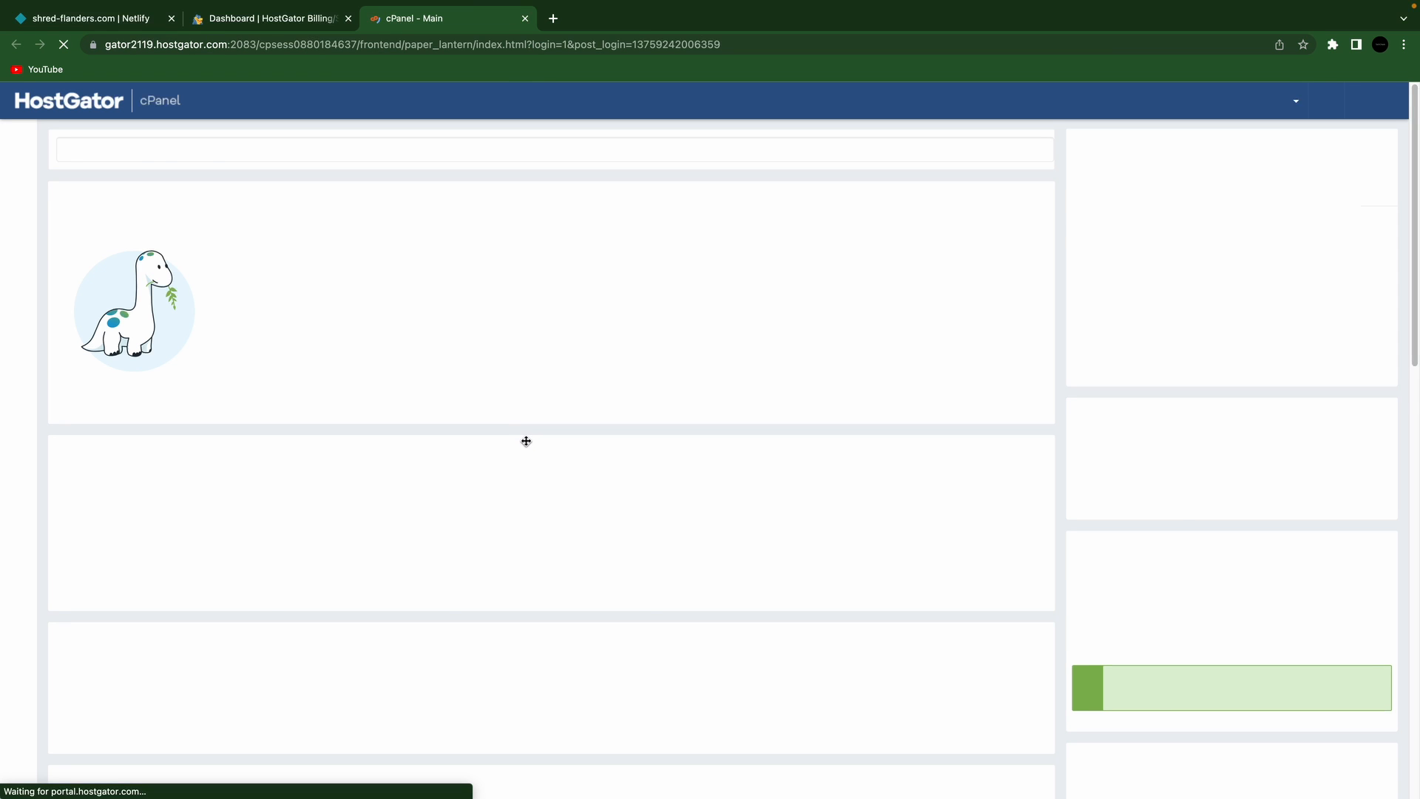
{"action": "scroll", "coordinate": [488, 479], "scroll_direction": "down", "scroll_amount": 12}
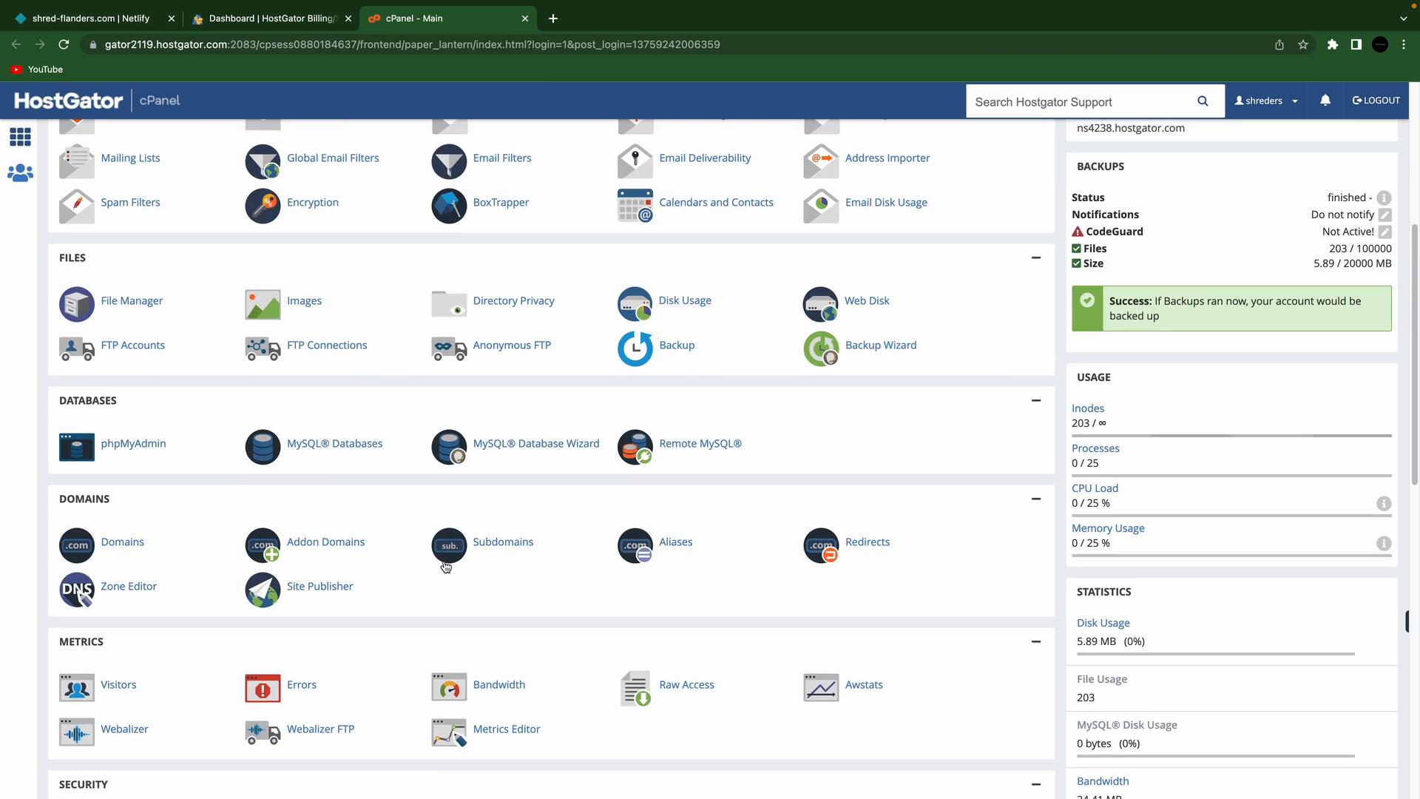
{"action": "scroll", "coordinate": [444, 569], "scroll_direction": "down", "scroll_amount": 3}
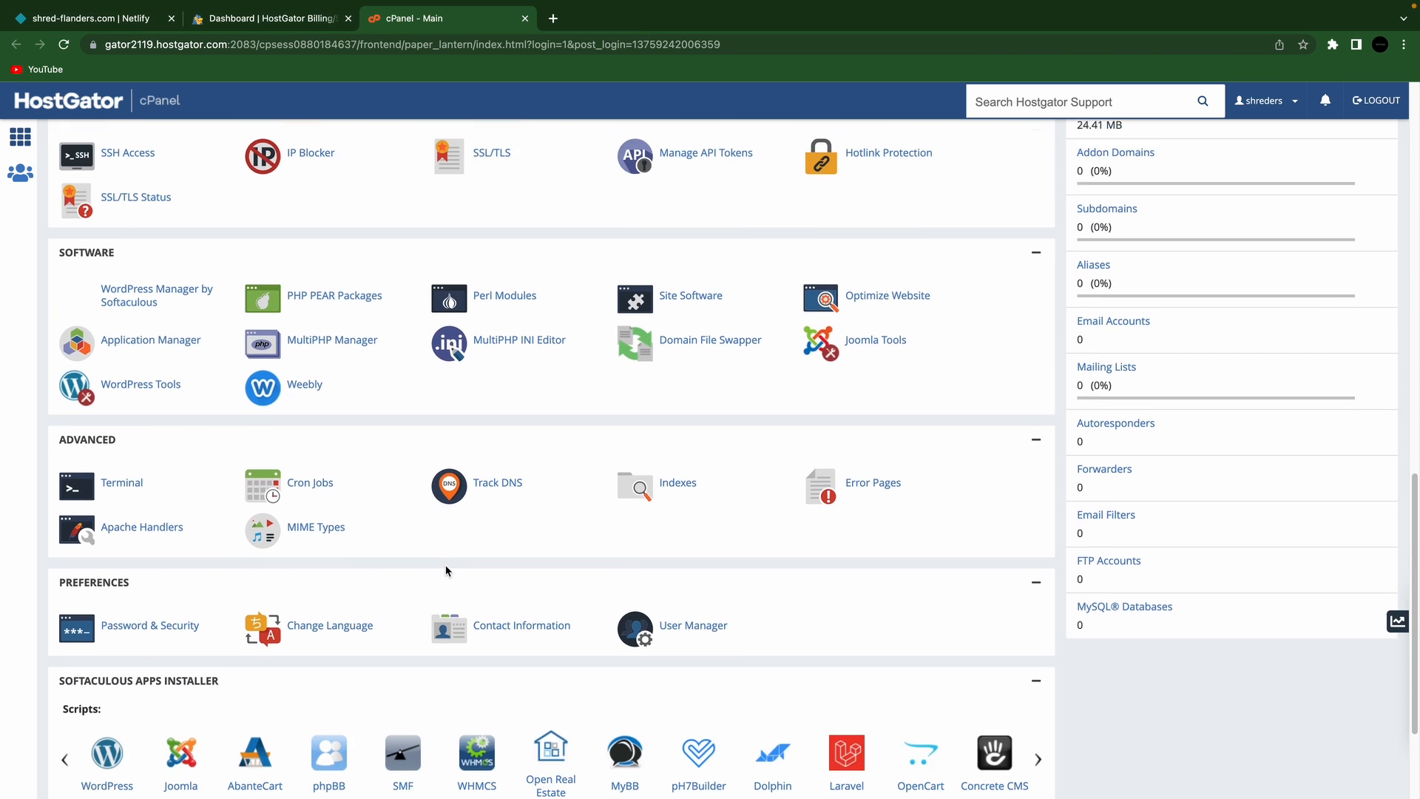
{"action": "scroll", "coordinate": [445, 568], "scroll_direction": "down", "scroll_amount": 2}
{"action": "scroll", "coordinate": [444, 574], "scroll_direction": "up", "scroll_amount": 9}
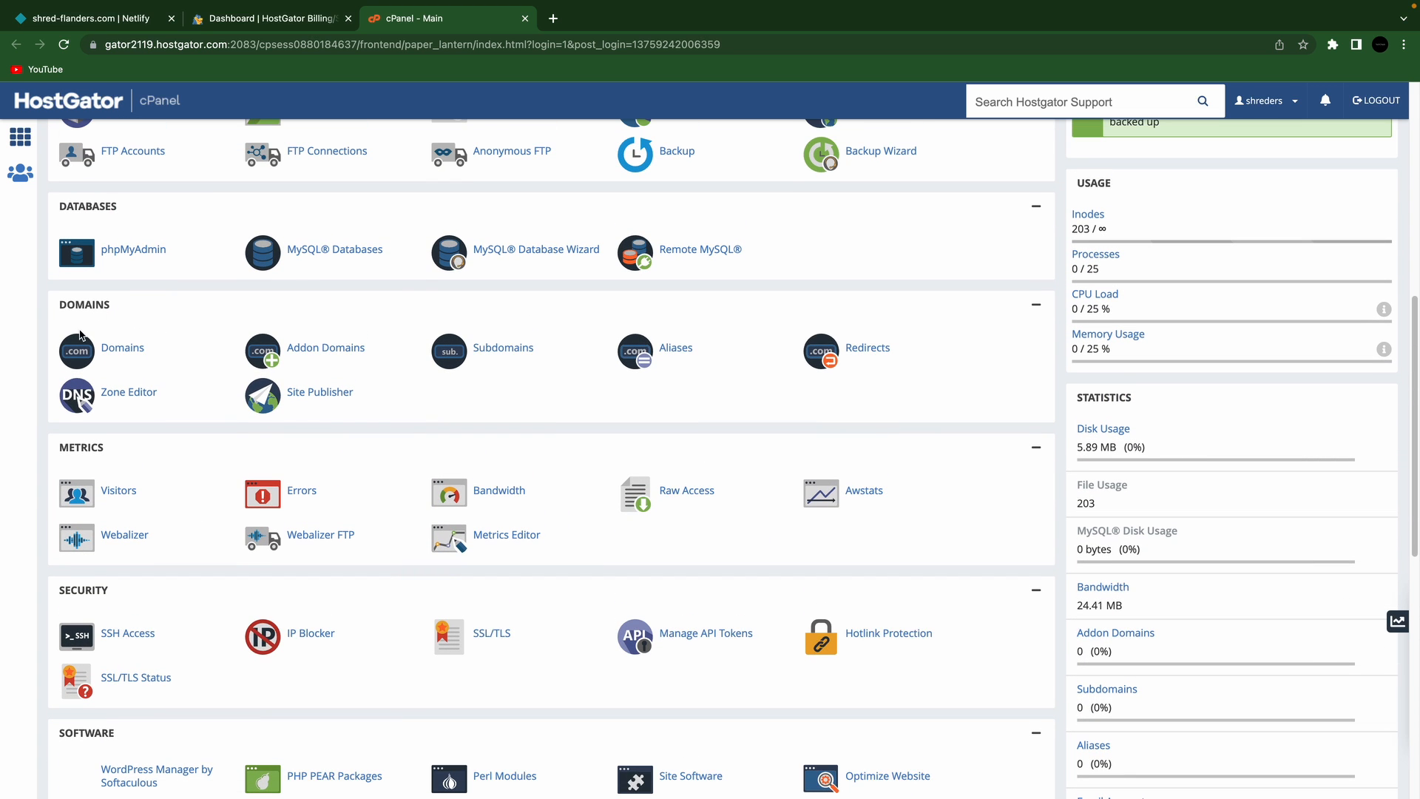
{"action": "left_click", "coordinate": [155, 400]}
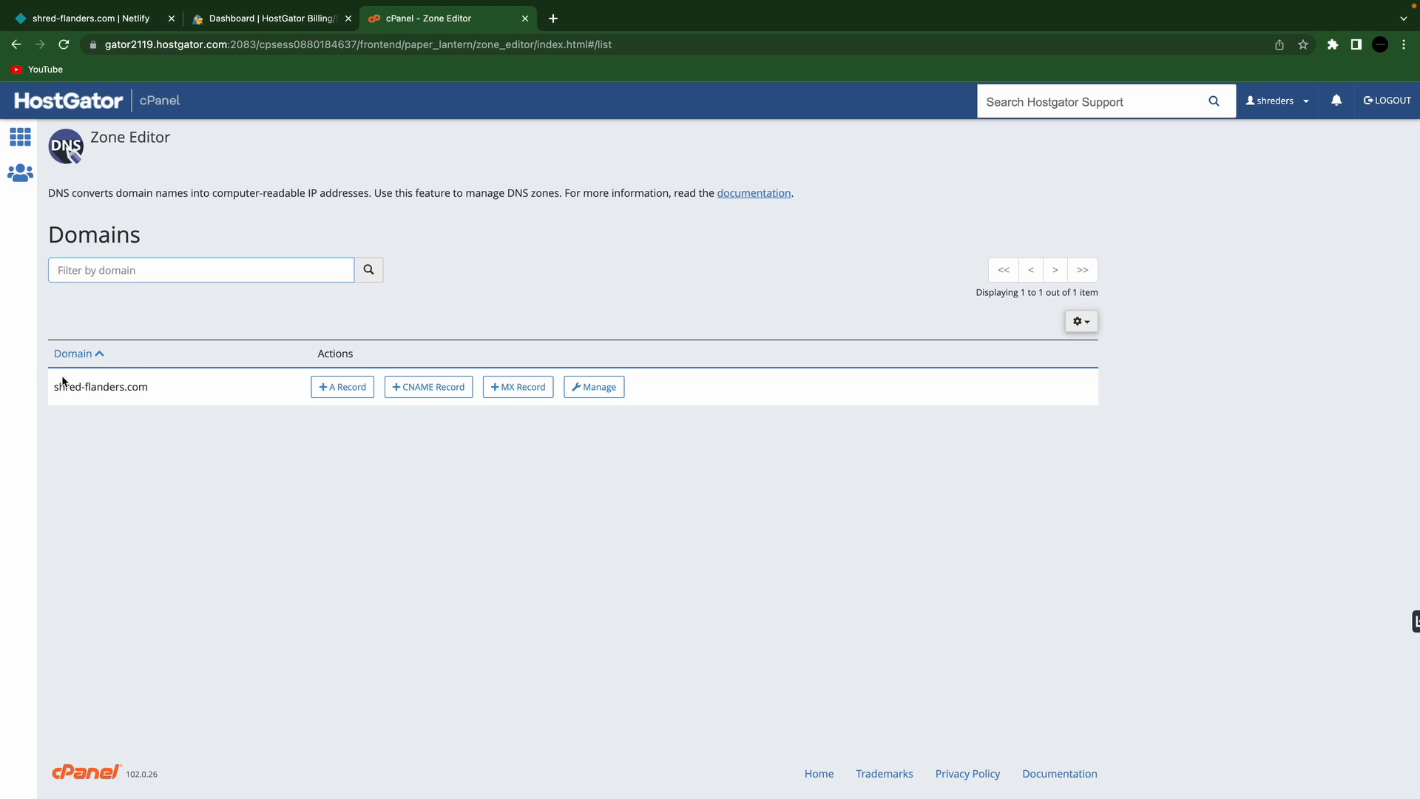
{"action": "left_click", "coordinate": [599, 388]}
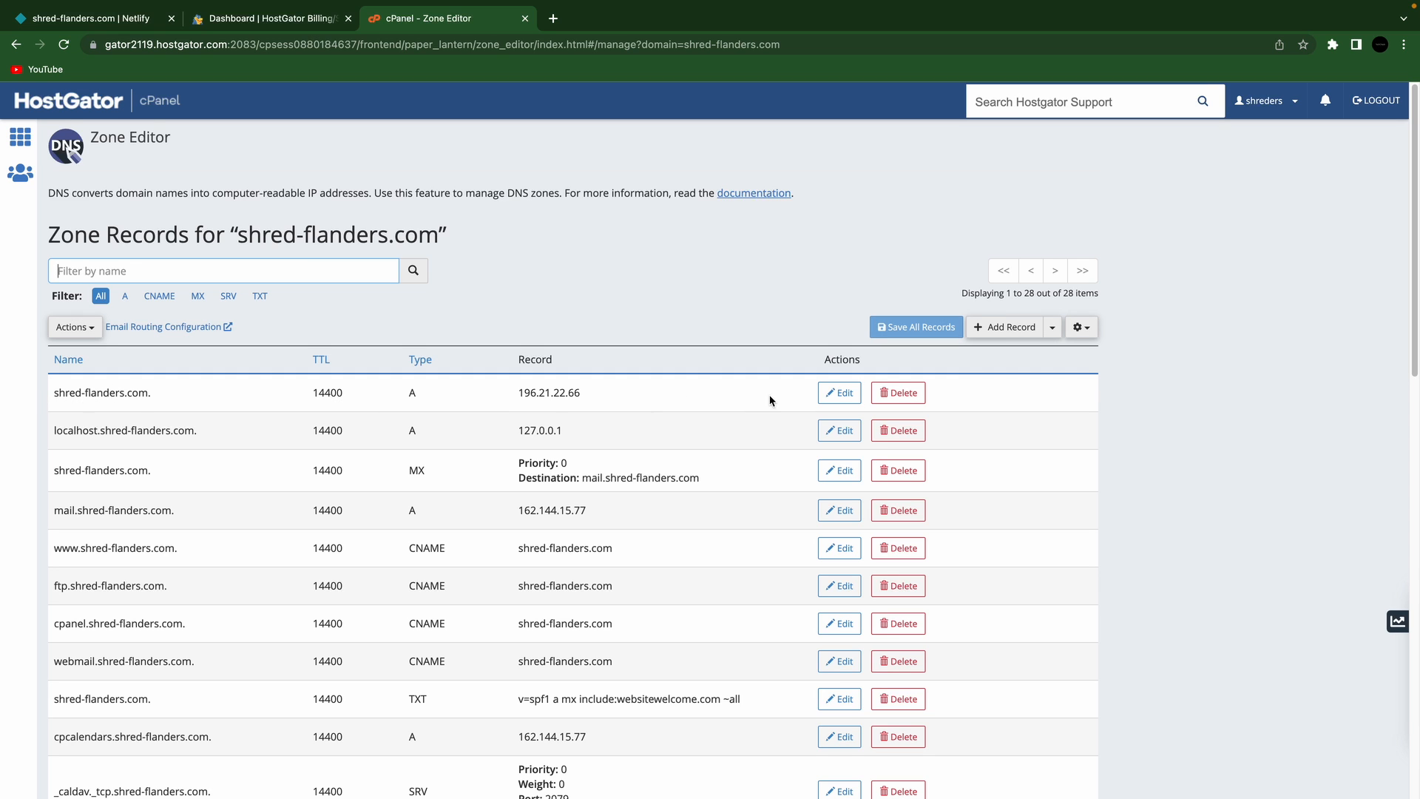
Set the first A record for shred-flanders.com to 35.35.35.35 in the zone records and save it
{"action": "left_click", "coordinate": [839, 392]}
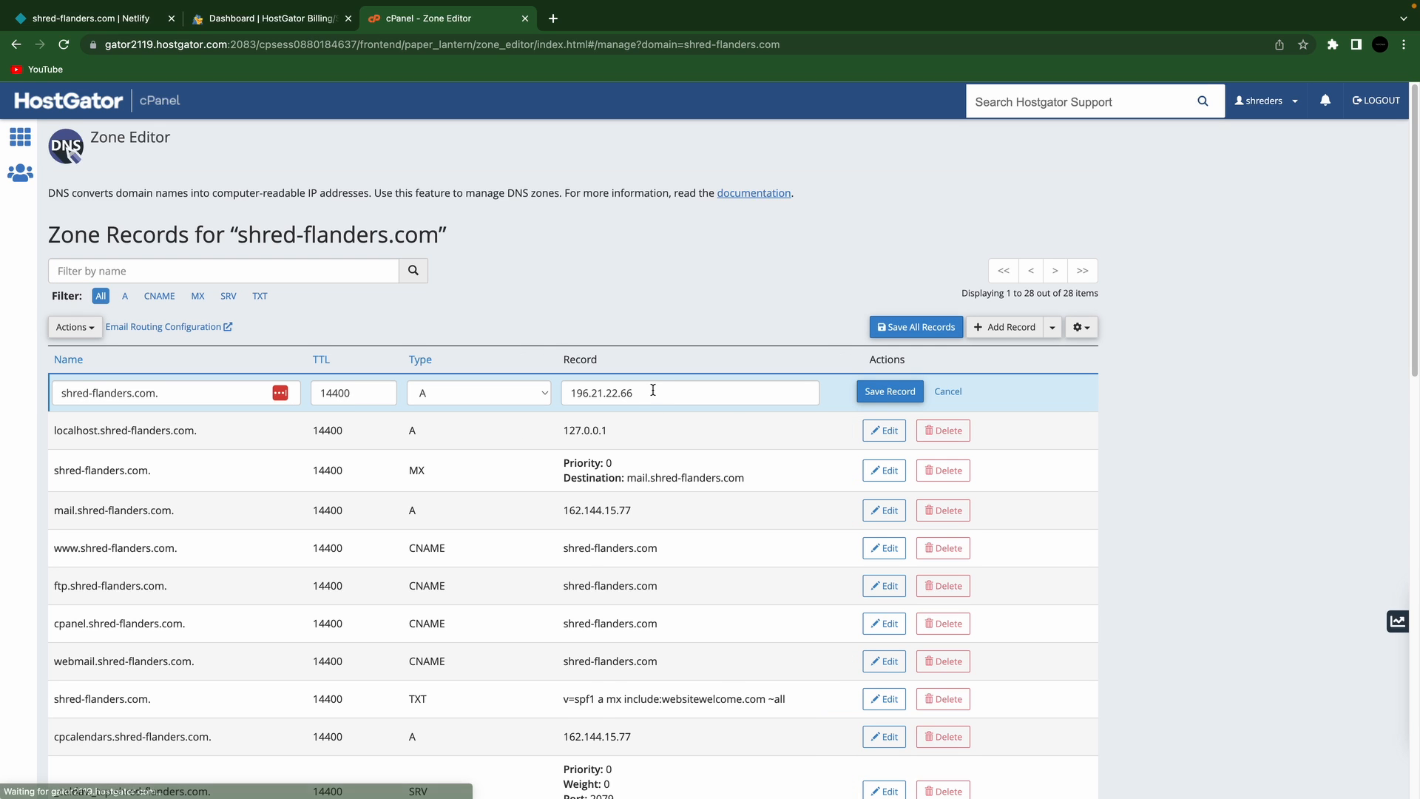
{"action": "left_click_drag", "start_coordinate": [653, 390], "coordinate": [522, 392]}
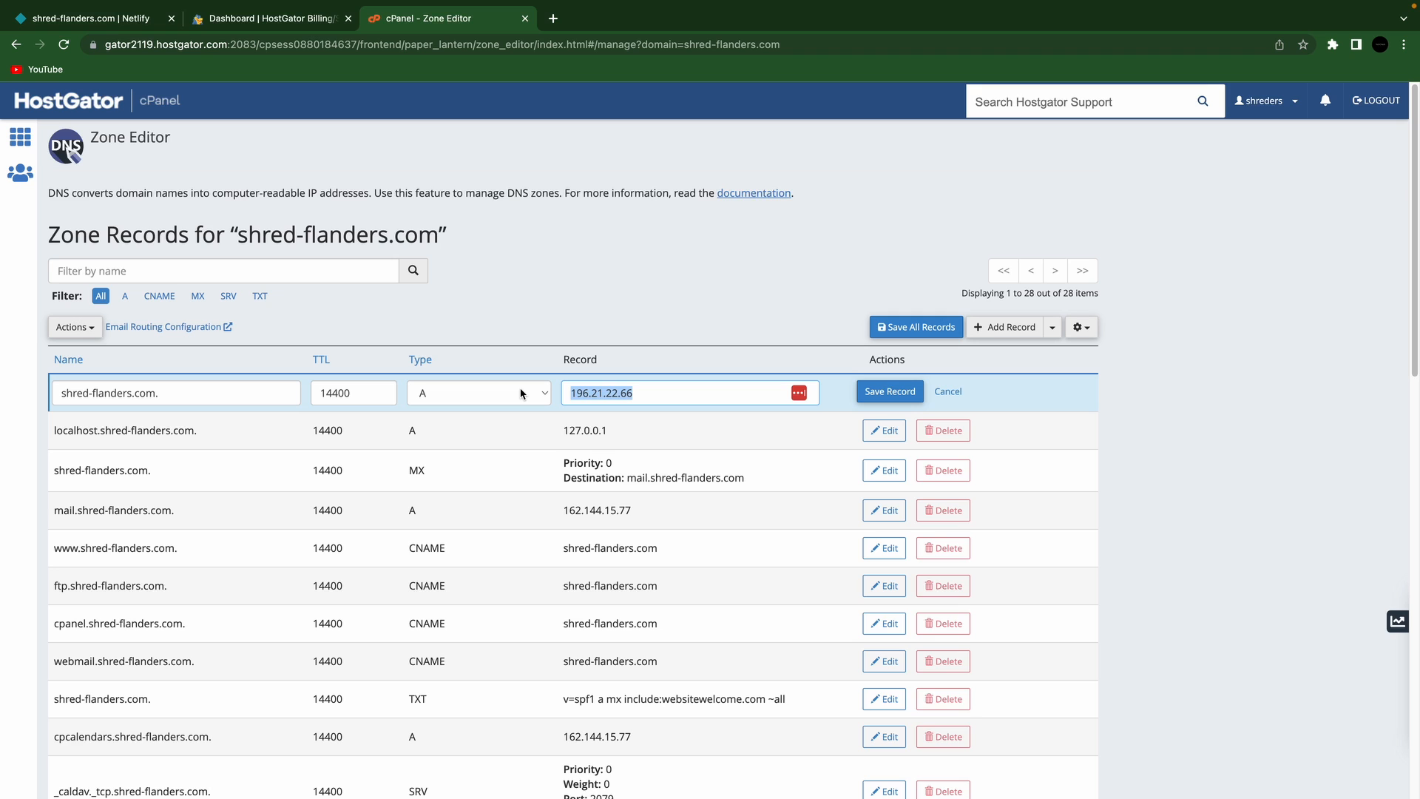
{"action": "type", "text": "35.35.35"}
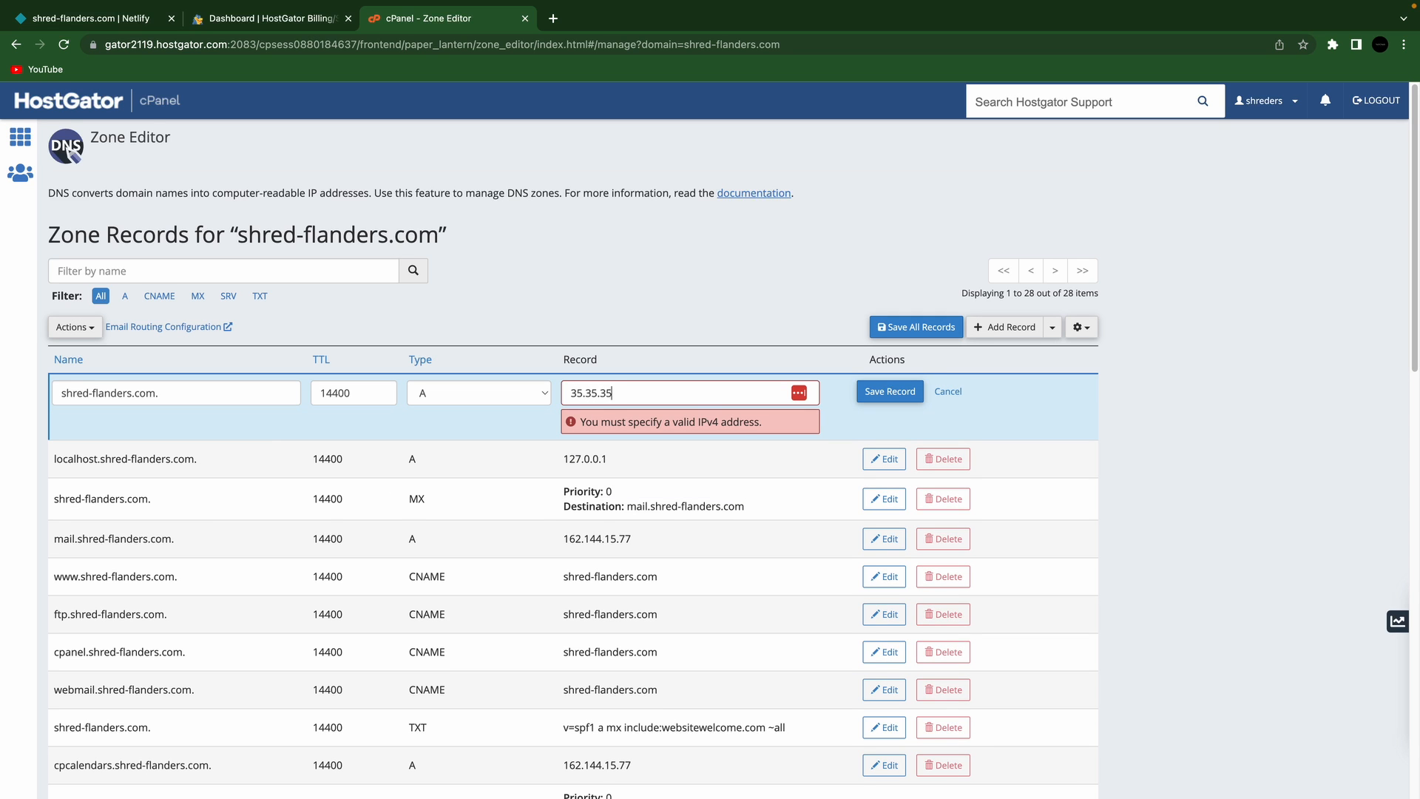
{"action": "type", "text": ".35"}
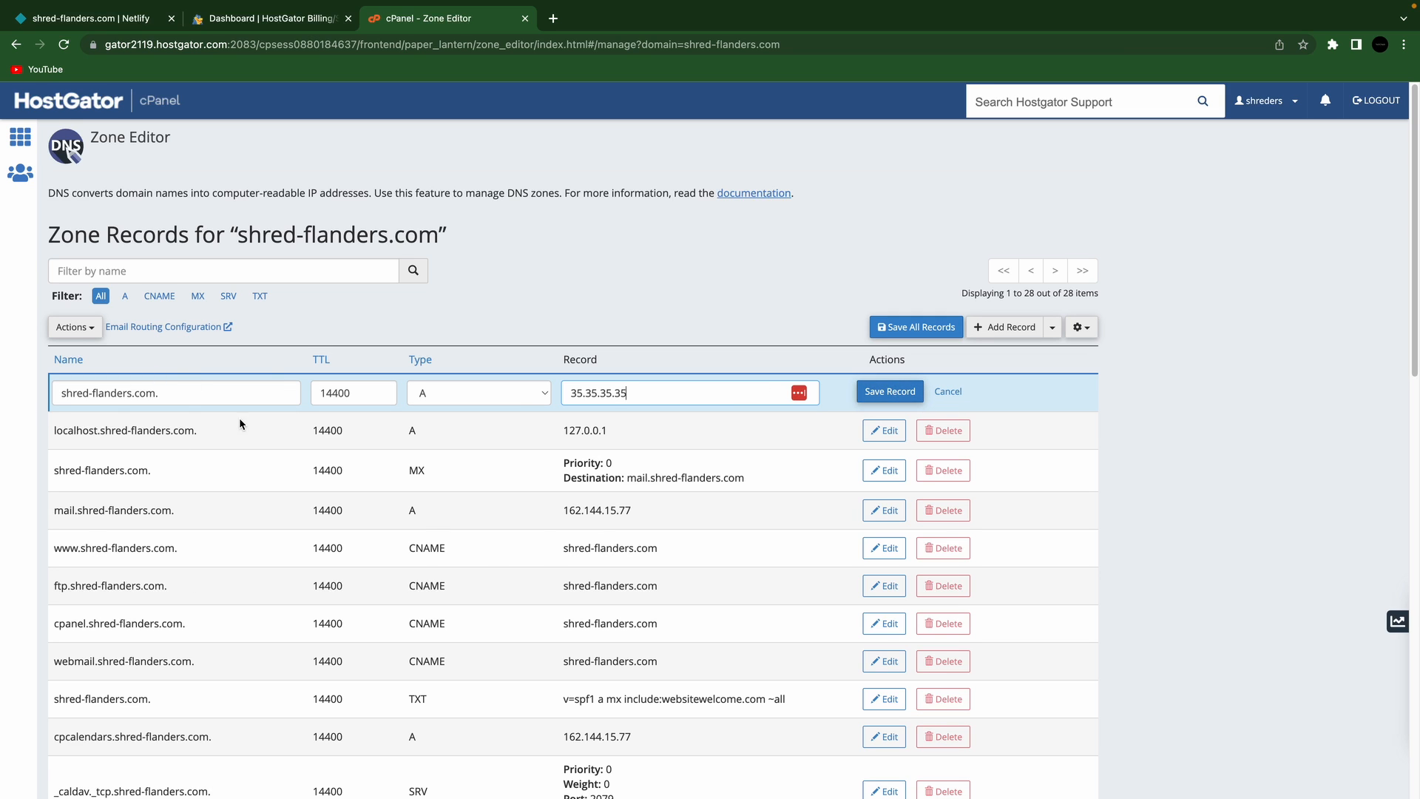
{"action": "left_click", "coordinate": [889, 391]}
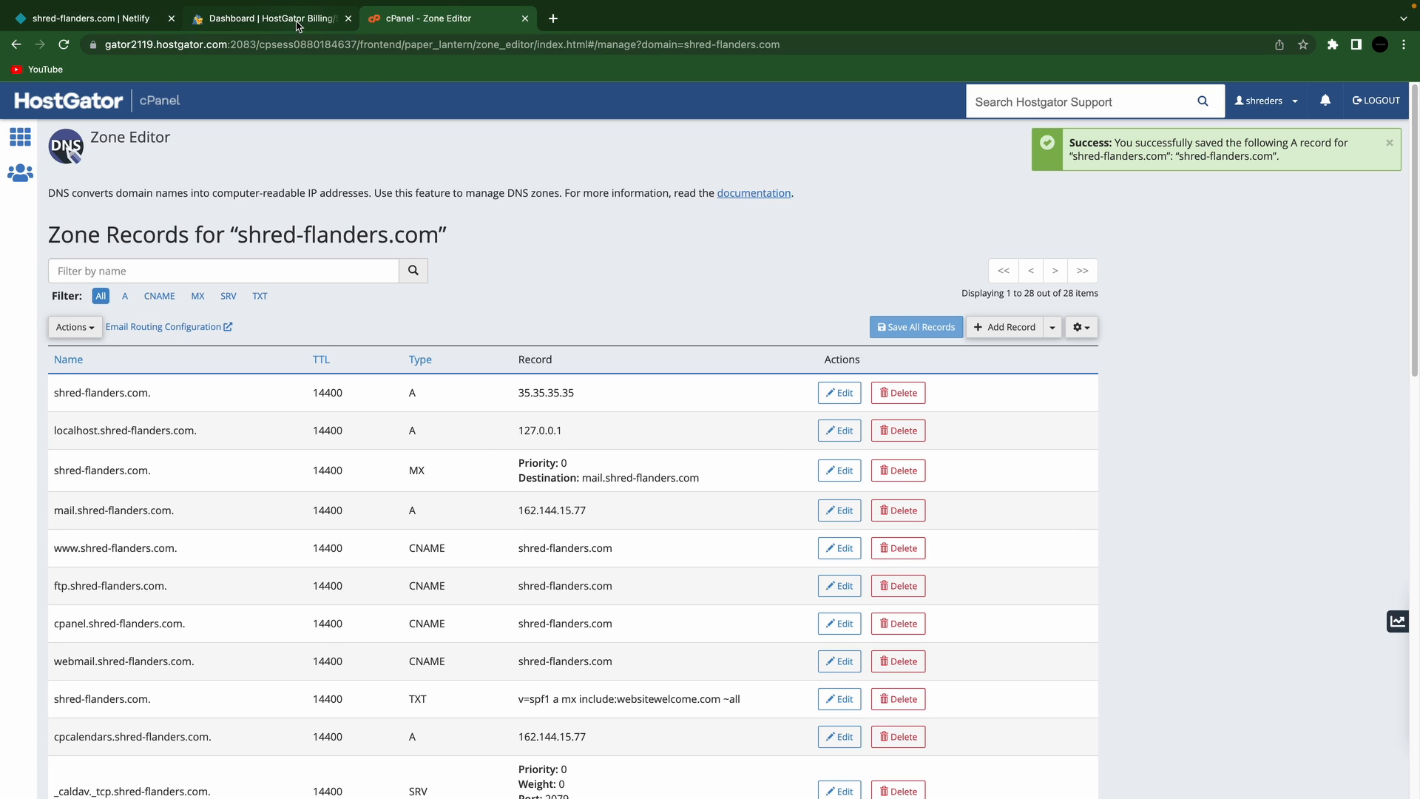
Open the manual name server settings for shred-flanders.com in the HostGator customer portal
{"action": "left_click", "coordinate": [298, 26]}
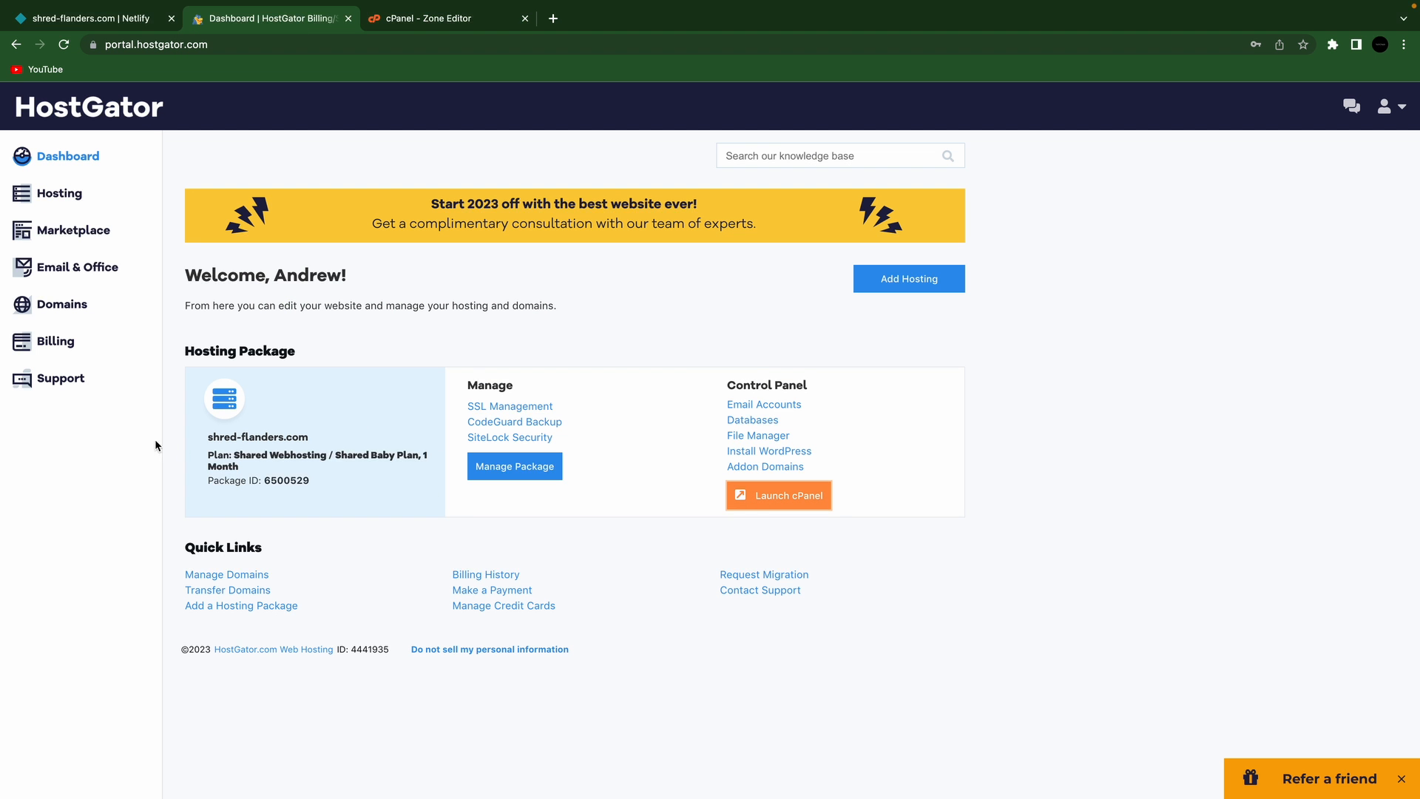
{"action": "left_click", "coordinate": [55, 304]}
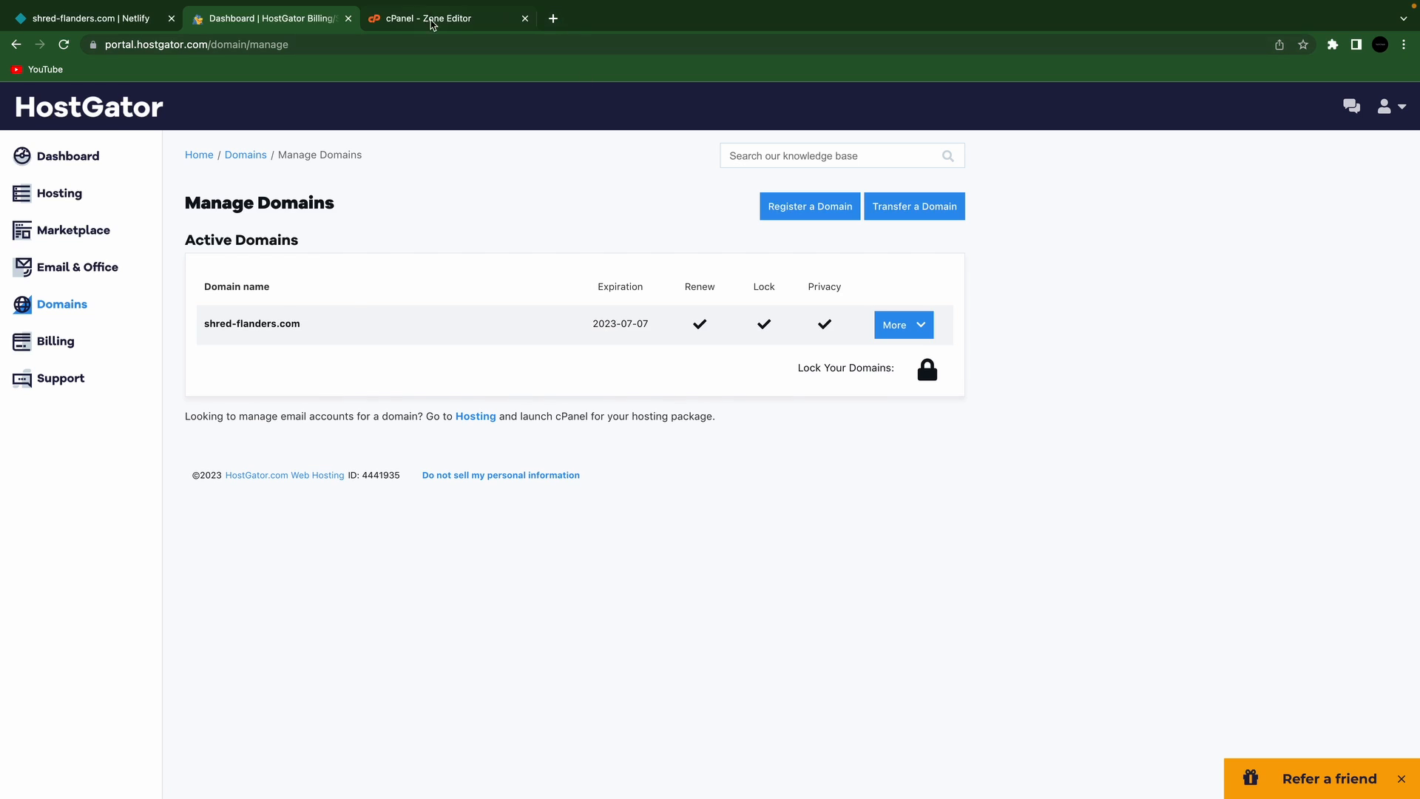
{"action": "left_click", "coordinate": [893, 332]}
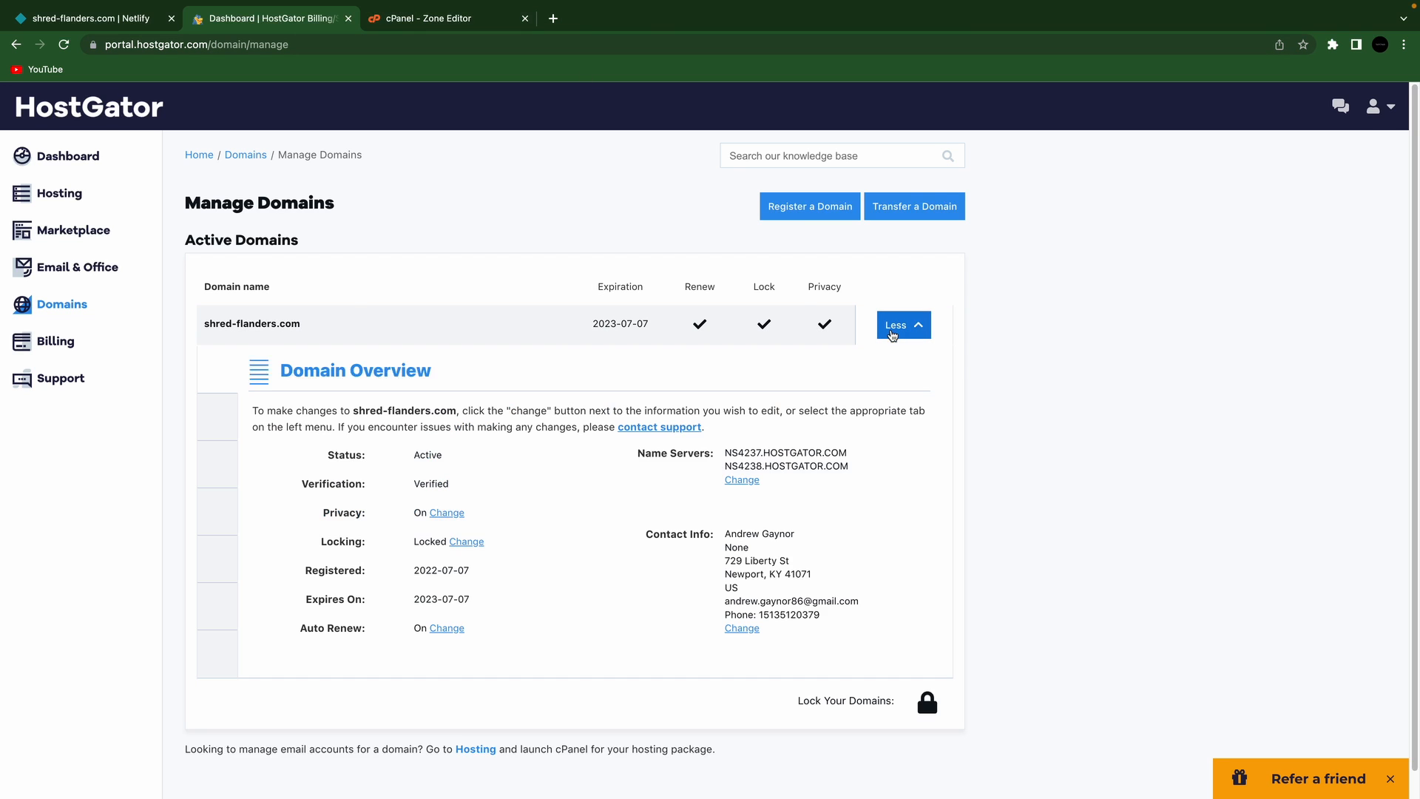
{"action": "left_click", "coordinate": [739, 485]}
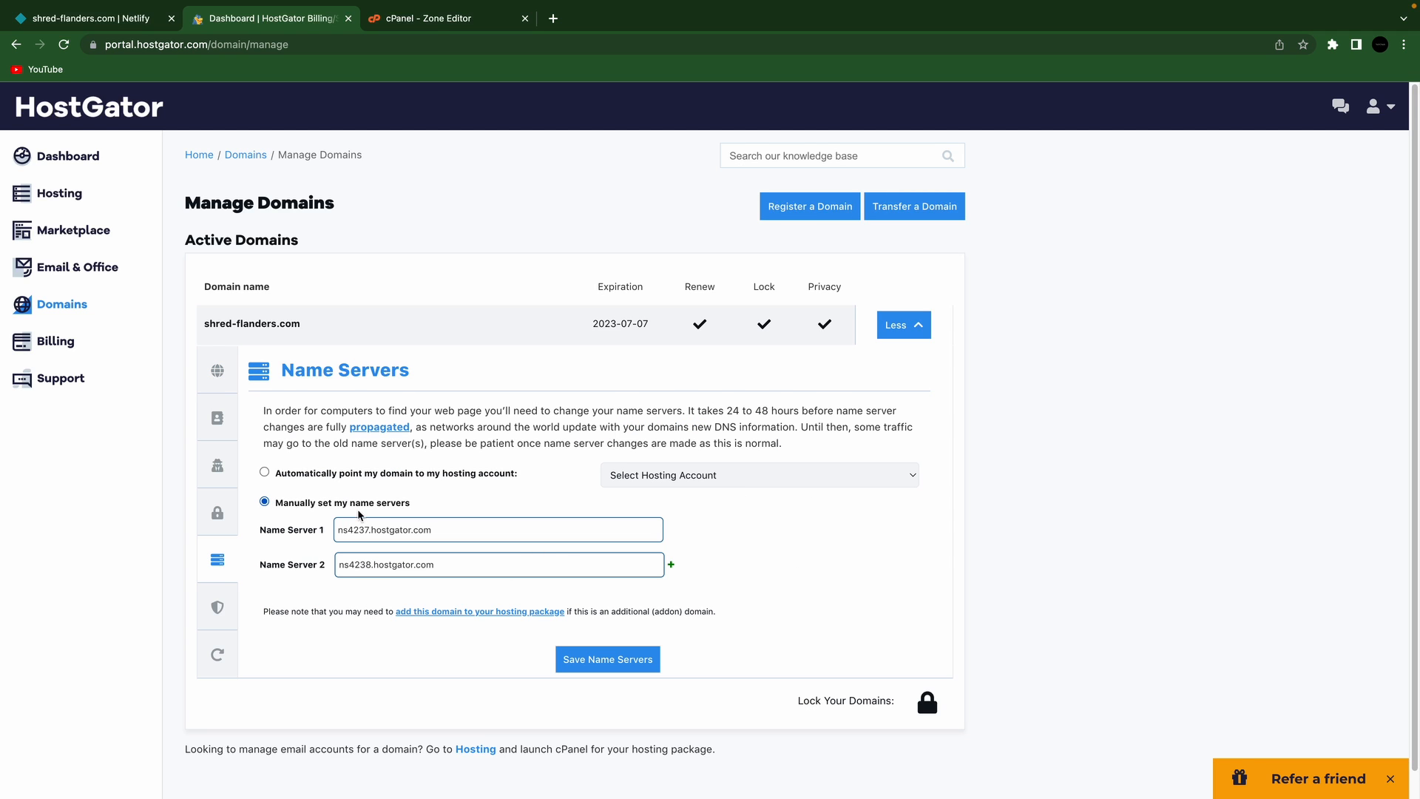
Copy dns1.p01.nsone.net from the Netlify DNS settings and replace HostGator's Name Server 1 and Name Server 2 with it
{"action": "left_click", "coordinate": [119, 29]}
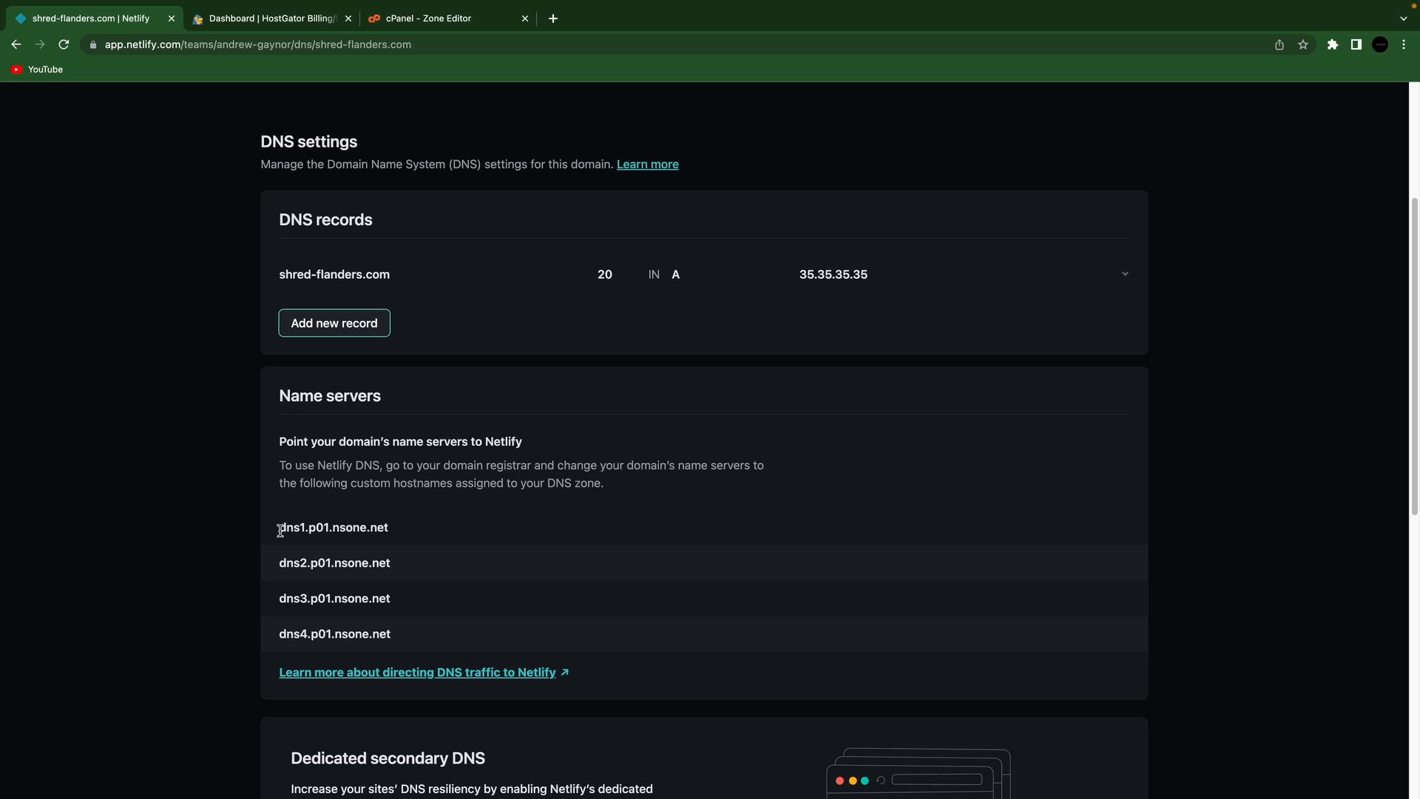
{"action": "left_click_drag", "start_coordinate": [278, 528], "coordinate": [420, 544]}
{"action": "key", "text": "super+c"}
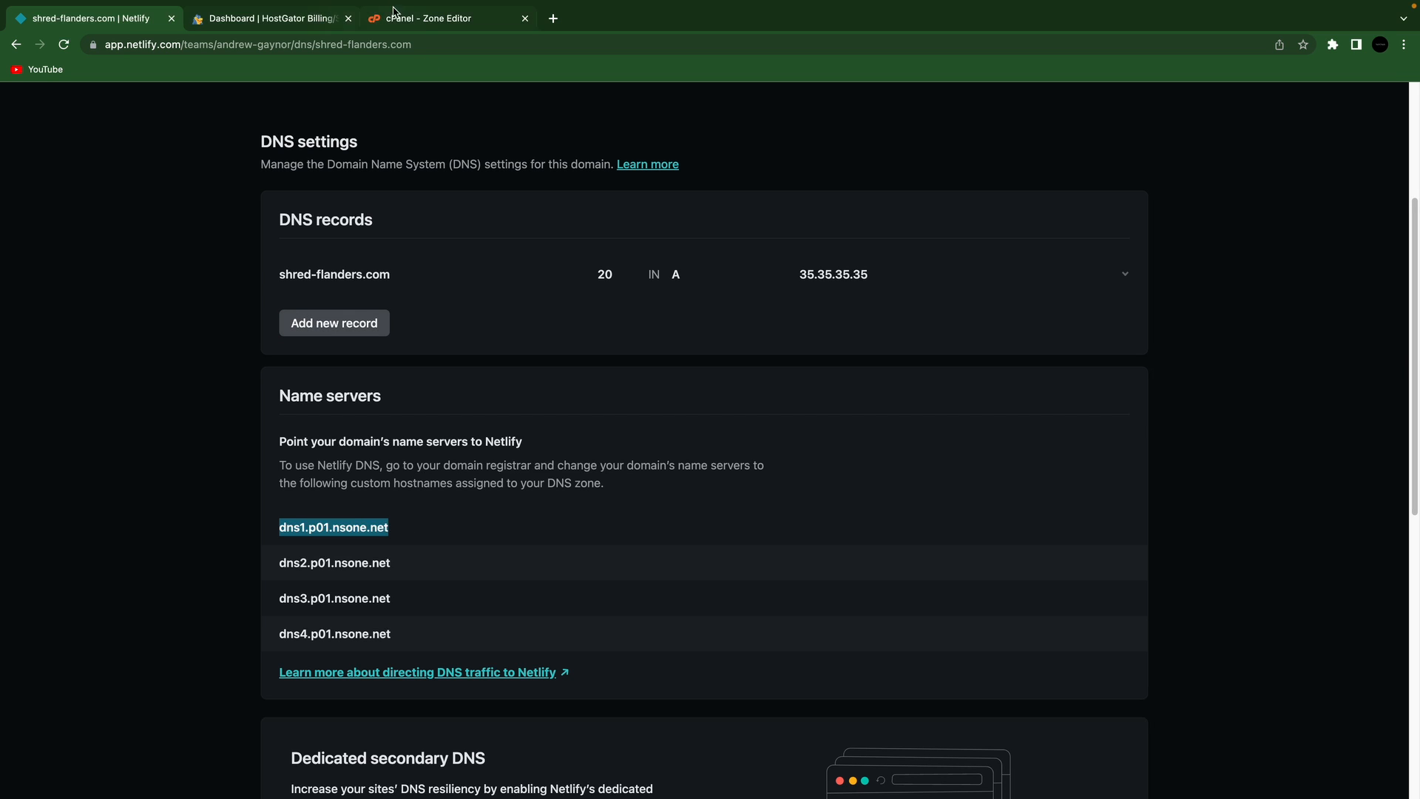
{"action": "left_click", "coordinate": [332, 30]}
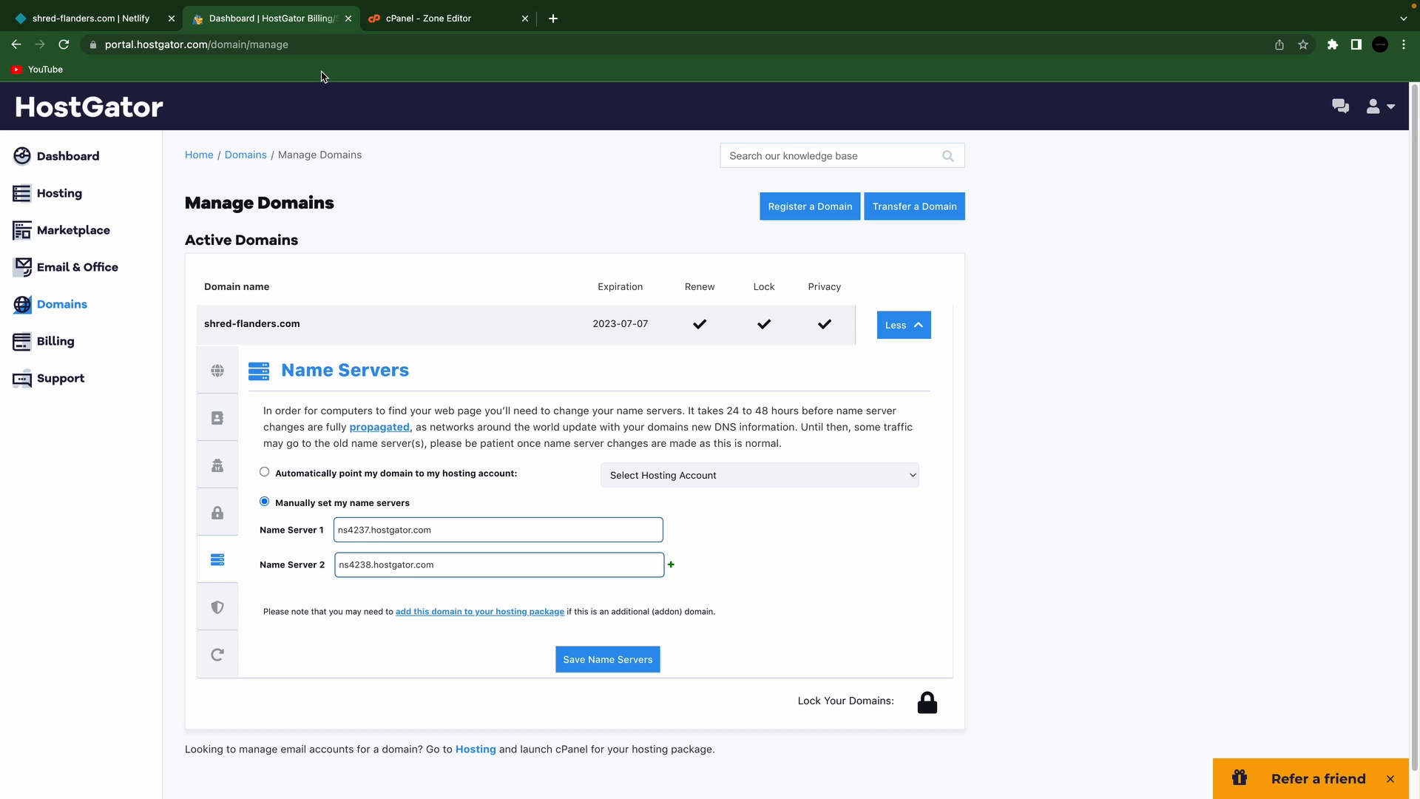
{"action": "triple_click", "coordinate": [485, 536]}
{"action": "key", "text": "super+v"}
{"action": "triple_click", "coordinate": [459, 562]}
{"action": "key", "text": "super+v"}
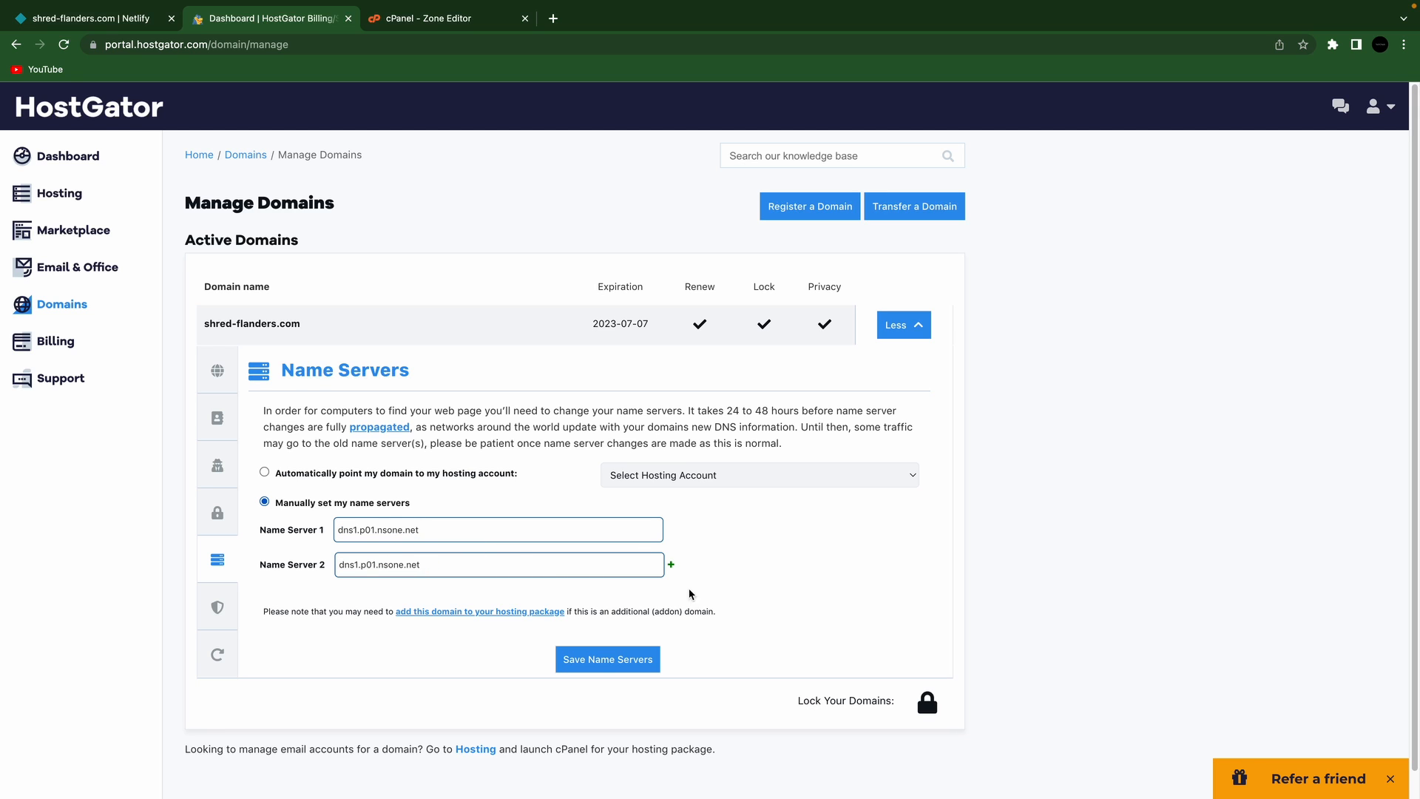
Add Name Server 3 and Name Server 4 entries, both filled with dns1.p01.nsone.net
{"action": "left_click", "coordinate": [672, 566]}
{"action": "left_click", "coordinate": [446, 601]}
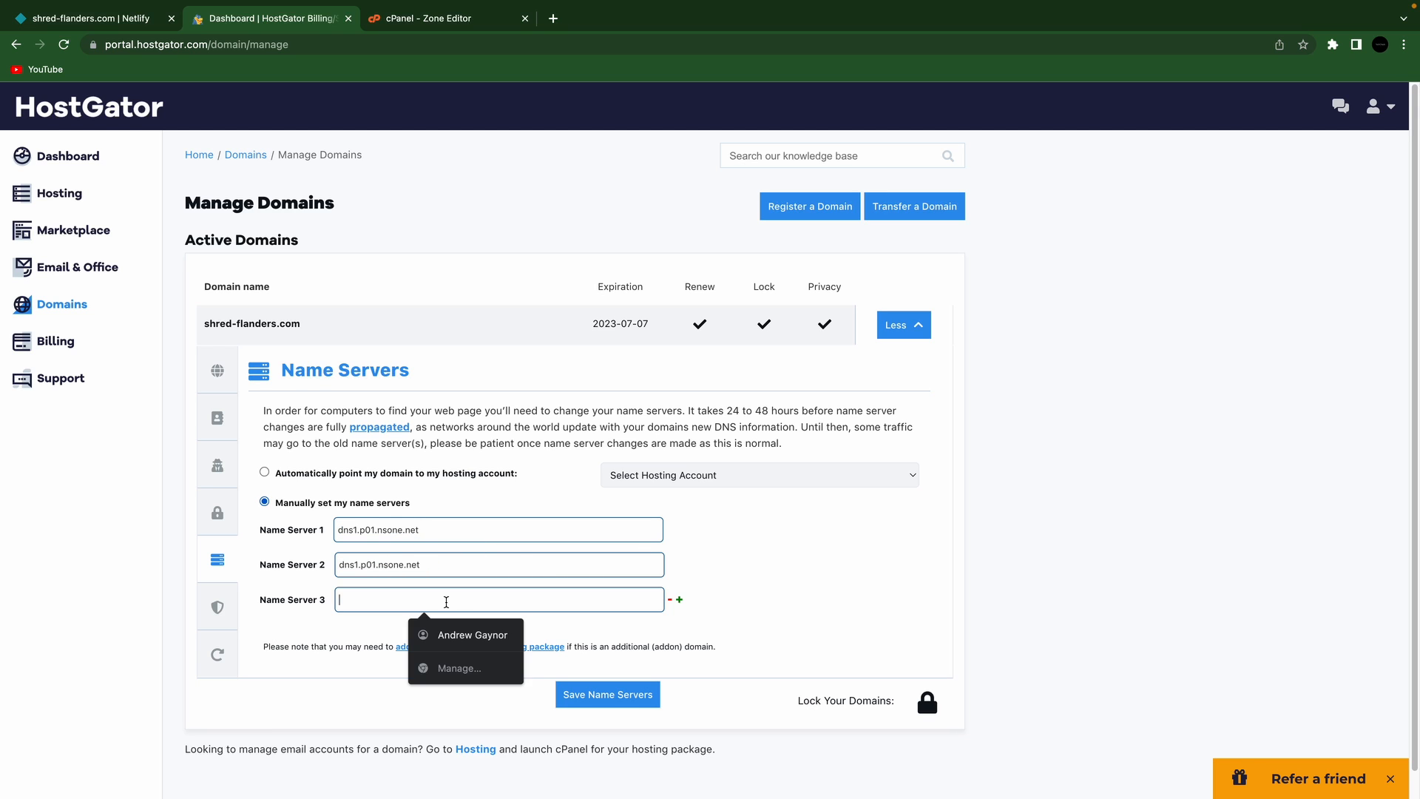
{"action": "key", "text": "super+v"}
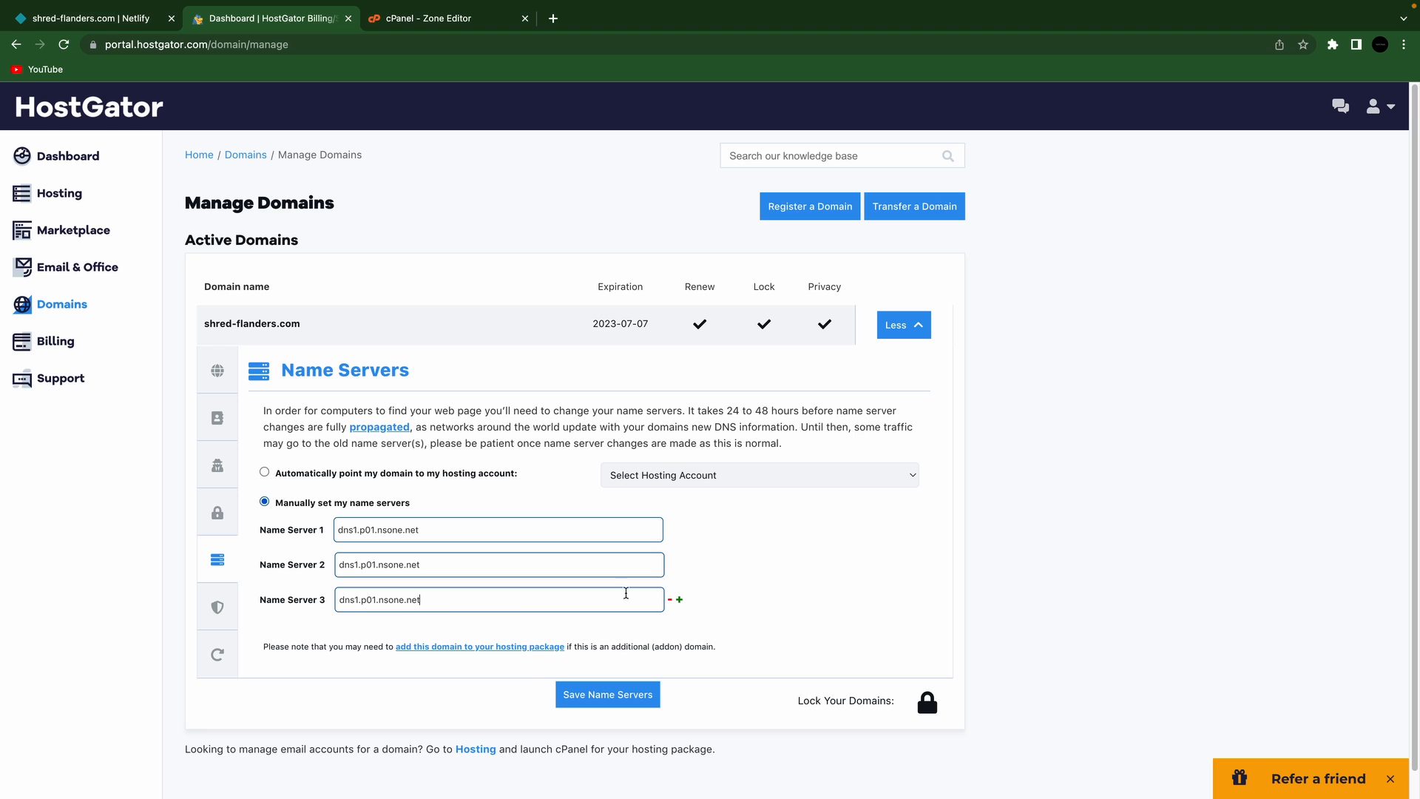
{"action": "left_click", "coordinate": [679, 601]}
{"action": "left_click", "coordinate": [481, 637]}
{"action": "key", "text": "super+v"}
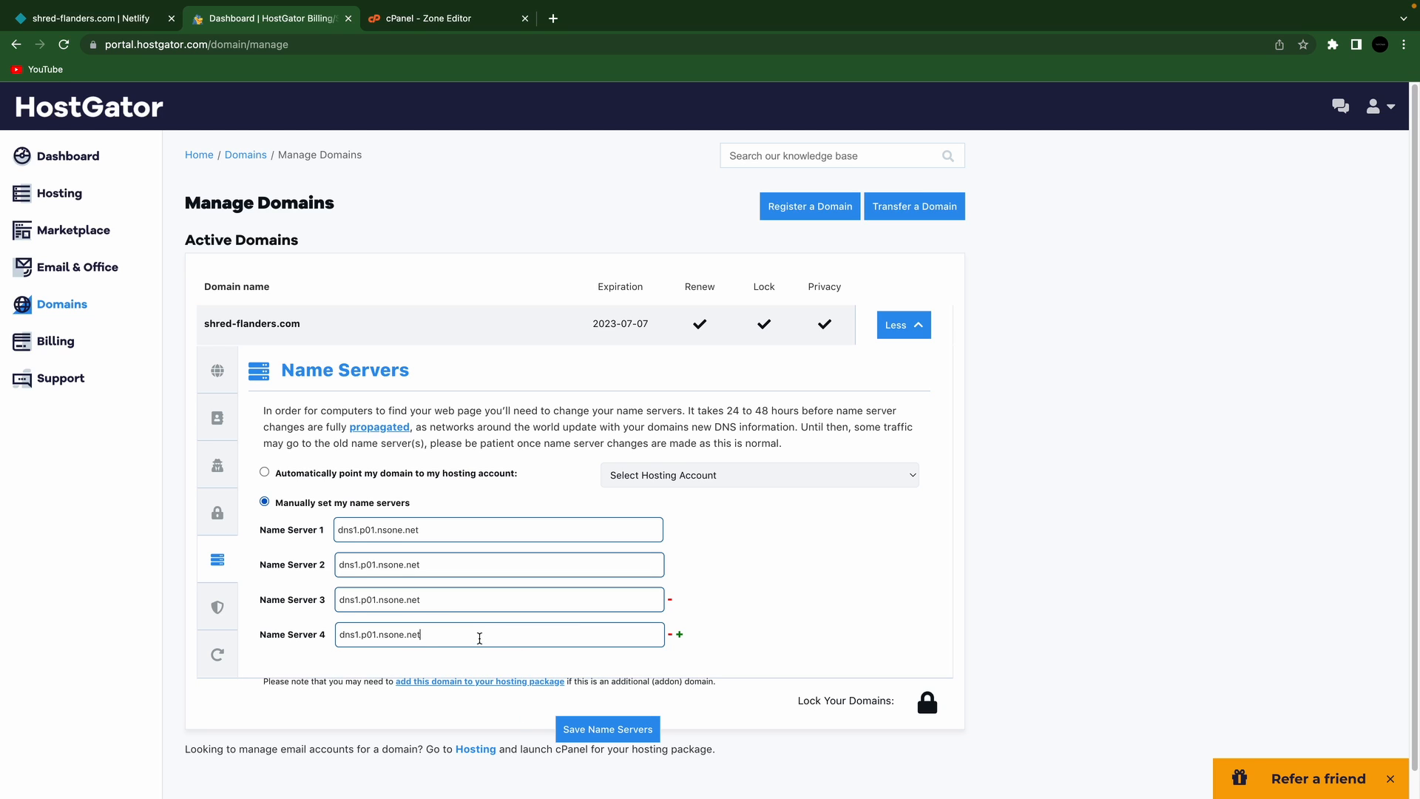
Change Name Servers 2, 3 and 4 to dns2.p01.nsone.net, dns3.p01.nsone.net and dns4.p01.nsone.net, and save the name servers
{"action": "left_click", "coordinate": [357, 564]}
{"action": "key", "text": "BackSpace"}
{"action": "type", "text": "2"}
{"action": "key", "text": "Tab"}
{"action": "left_click", "coordinate": [339, 599]}
{"action": "left_click", "coordinate": [359, 599]}
{"action": "key", "text": "BackSpace"}
{"action": "type", "text": "3"}
{"action": "key", "text": "Tab"}
{"action": "key", "text": "Left"}
{"action": "key", "text": "BackSpace"}
{"action": "type", "text": "4"}
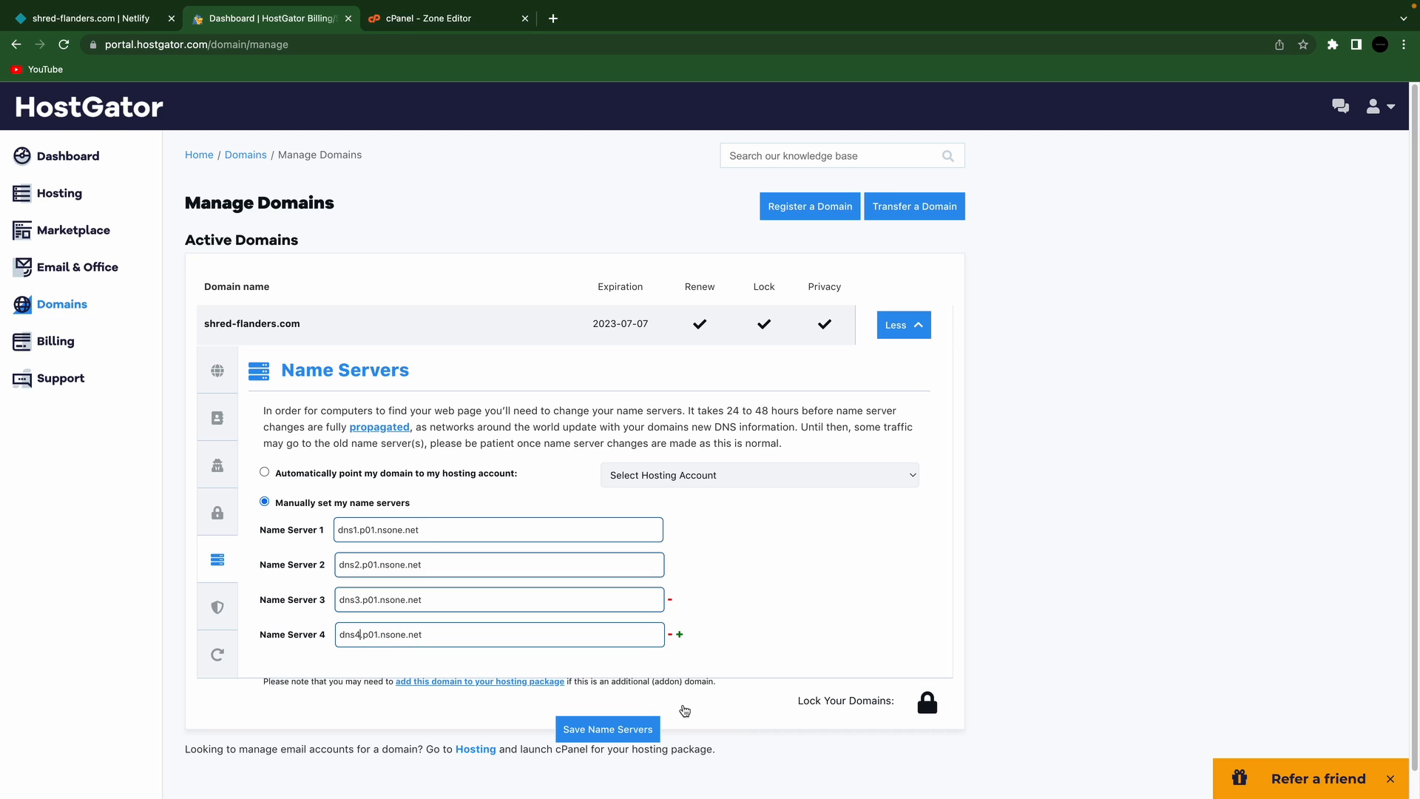
{"action": "left_click", "coordinate": [595, 730]}
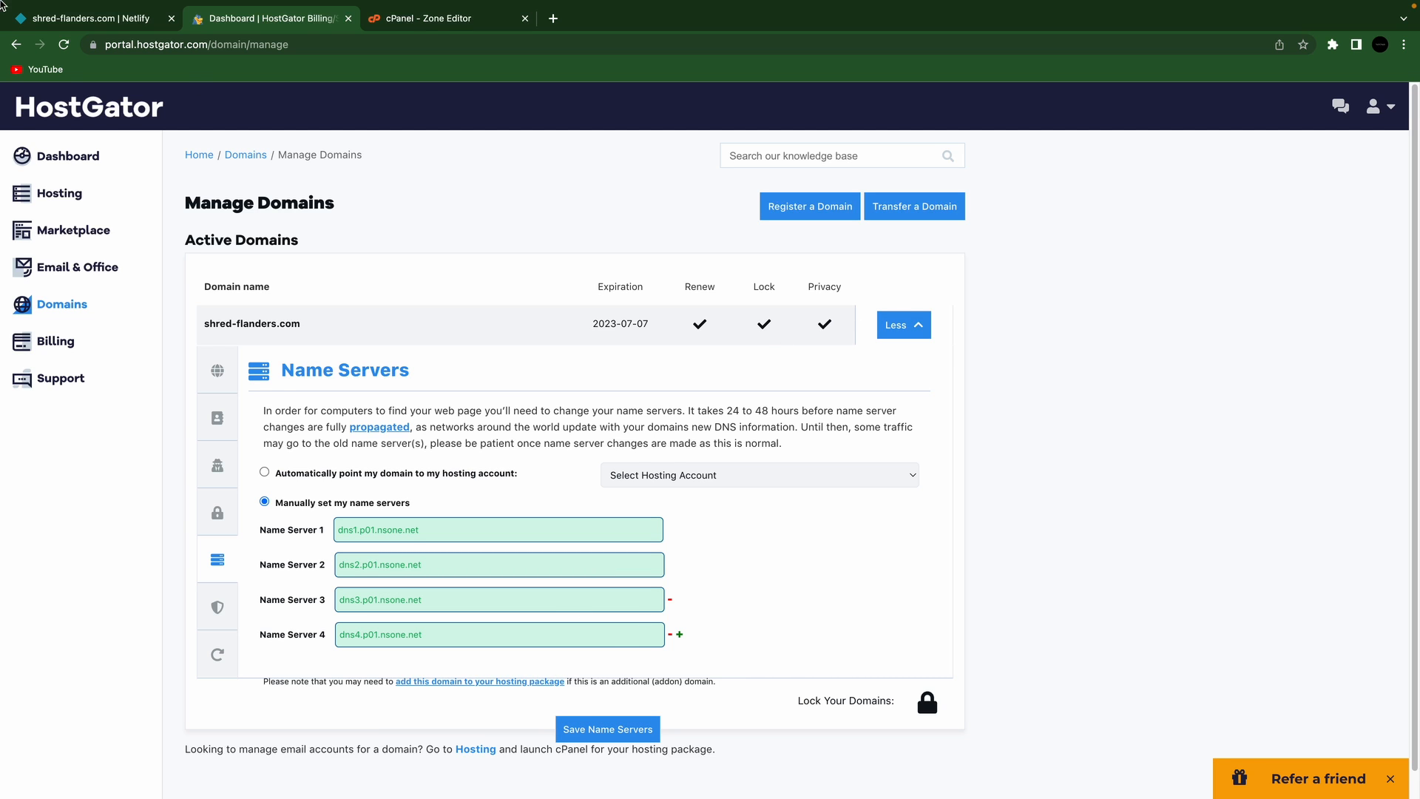
Check the custom domains and SSL/TLS certificate in Netlify's domain settings, and load shred-flanders.com in a new tab to view the deployed site
{"action": "key", "text": "ctrl+shift+Tab"}
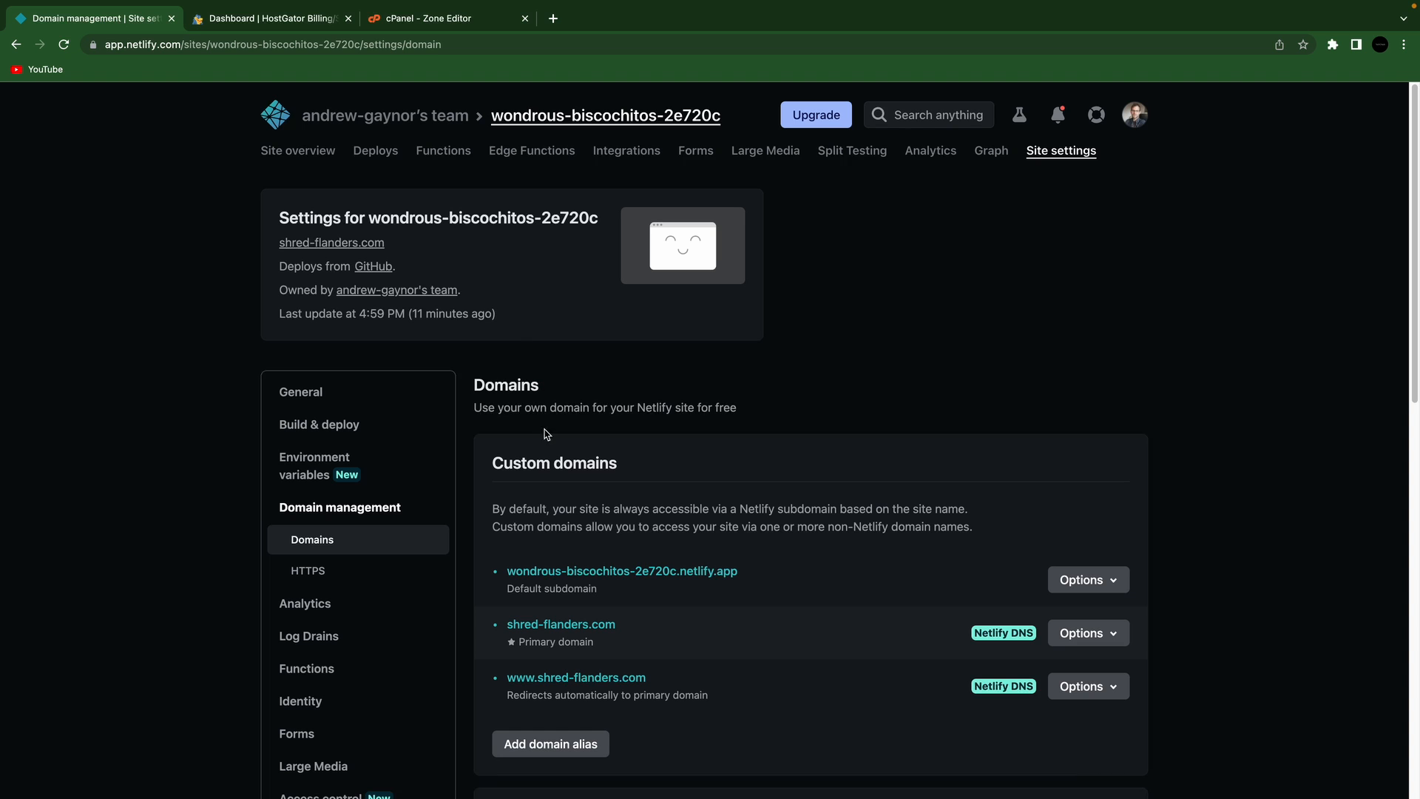
{"action": "scroll", "coordinate": [885, 558], "scroll_direction": "down", "scroll_amount": 5}
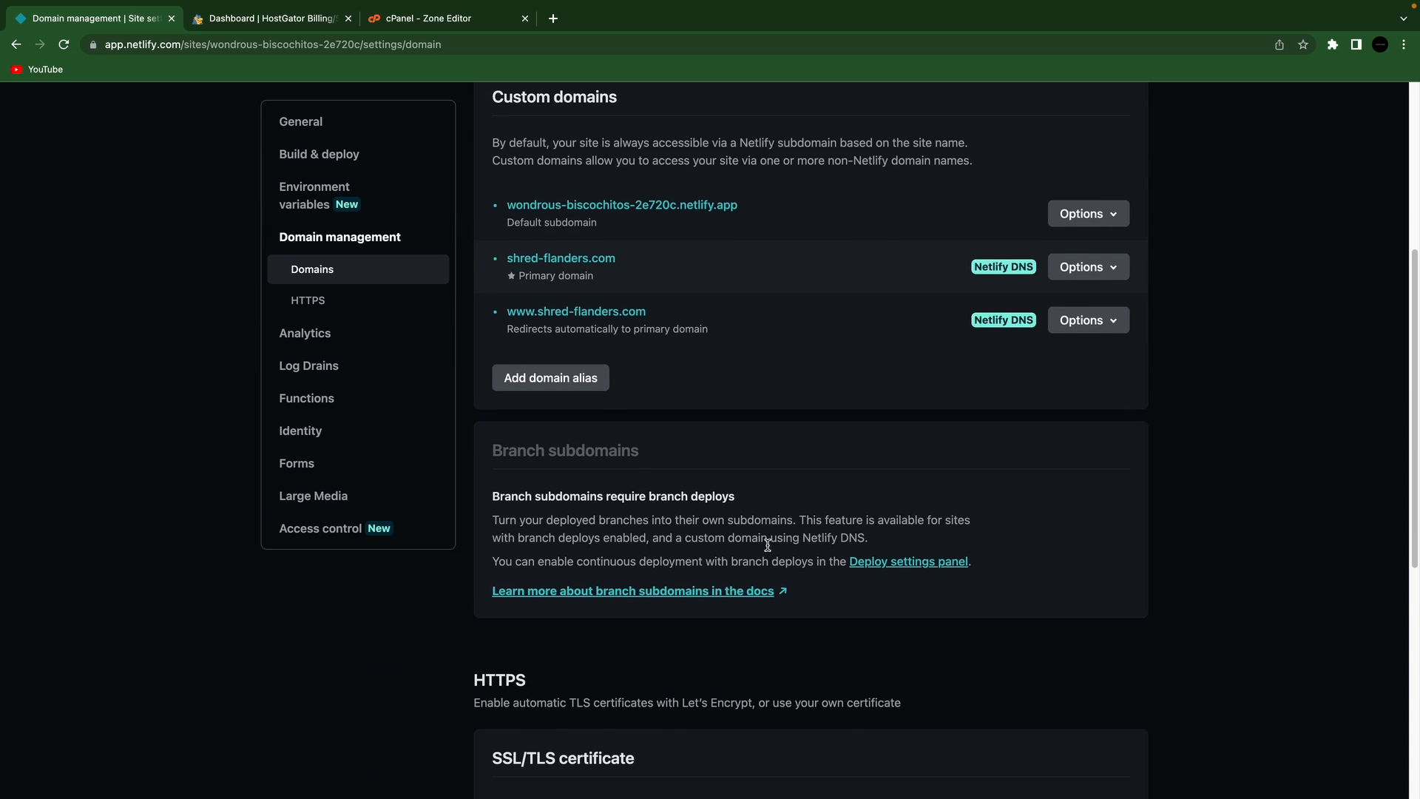
{"action": "scroll", "coordinate": [768, 545], "scroll_direction": "down", "scroll_amount": 4}
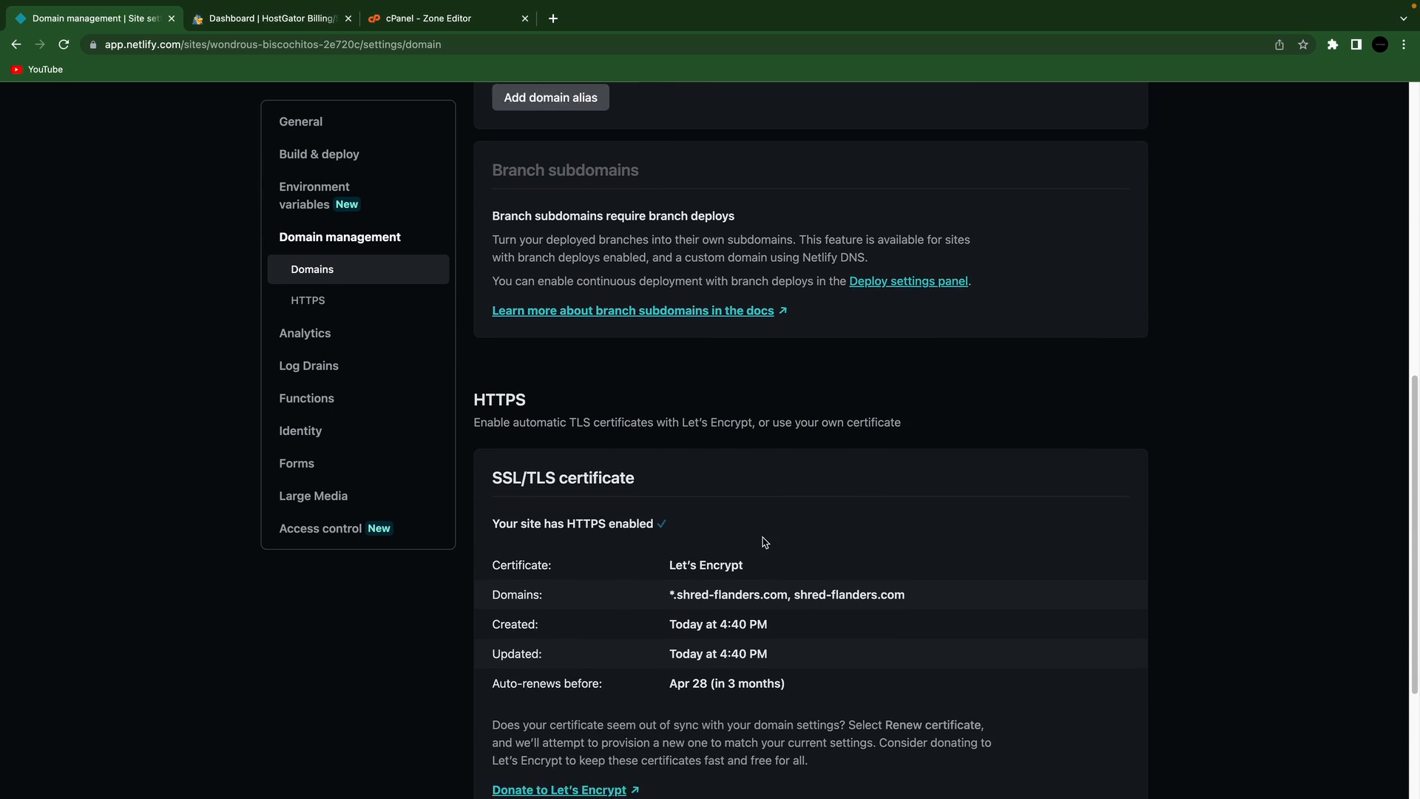
{"action": "scroll", "coordinate": [764, 542], "scroll_direction": "down", "scroll_amount": 1}
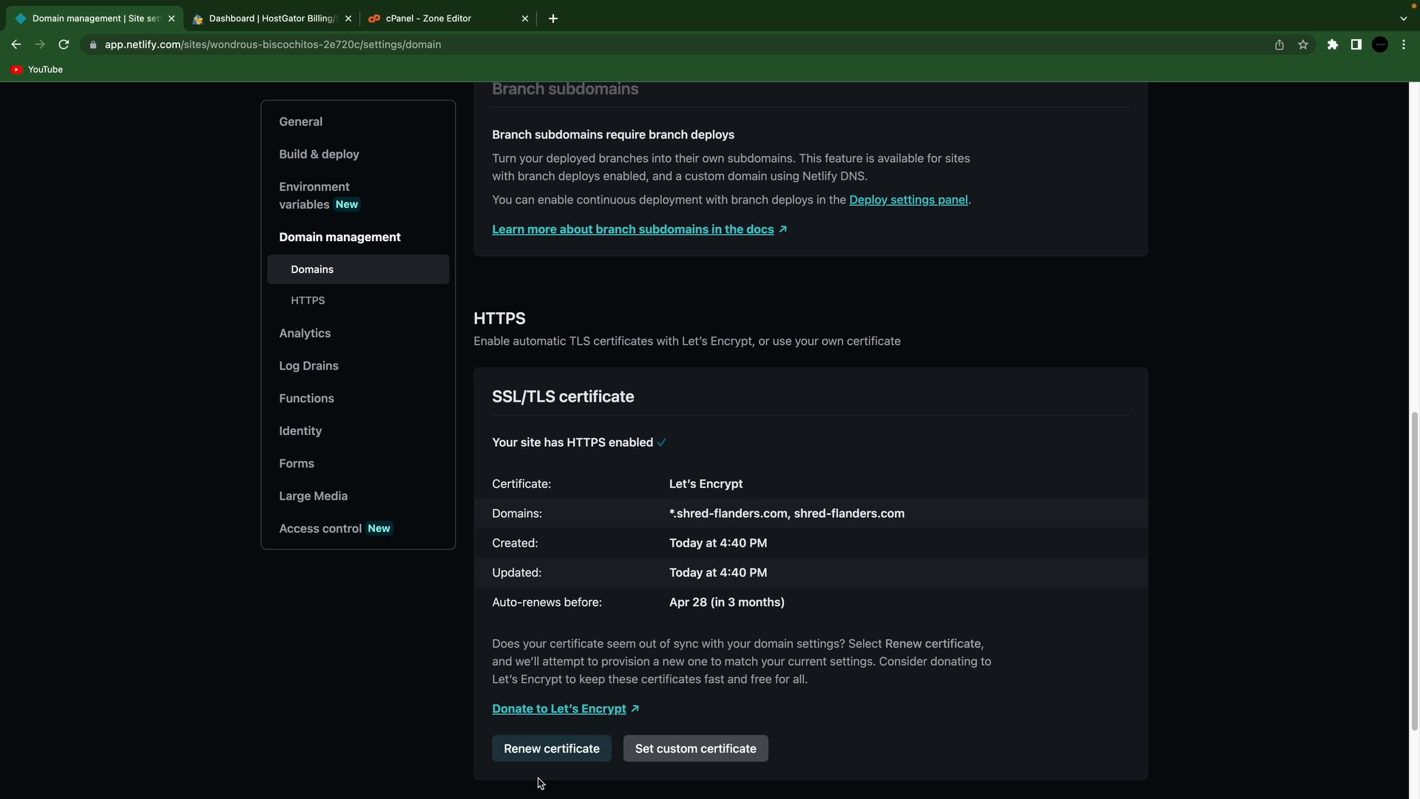
{"action": "scroll", "coordinate": [562, 699], "scroll_direction": "down", "scroll_amount": 1}
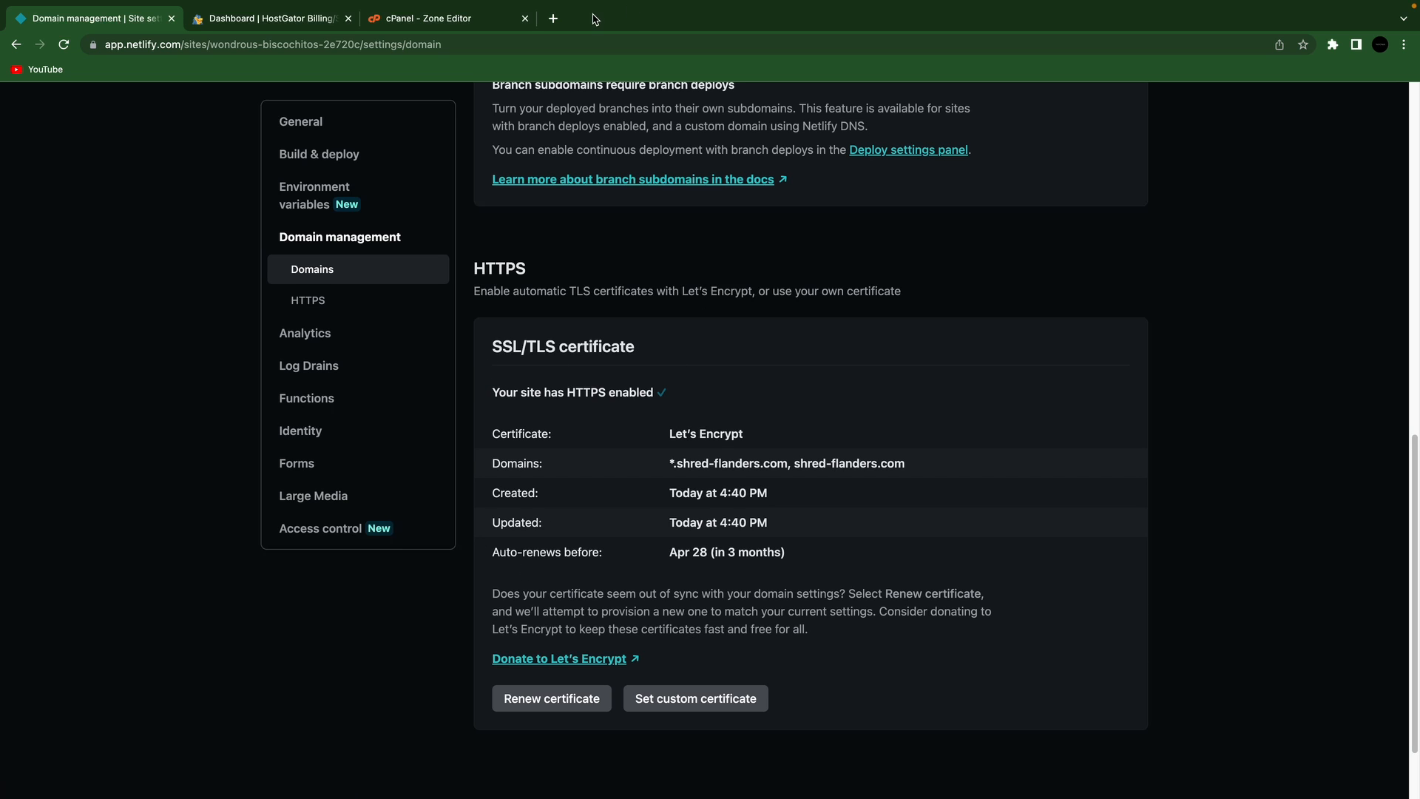
{"action": "left_click", "coordinate": [553, 19]}
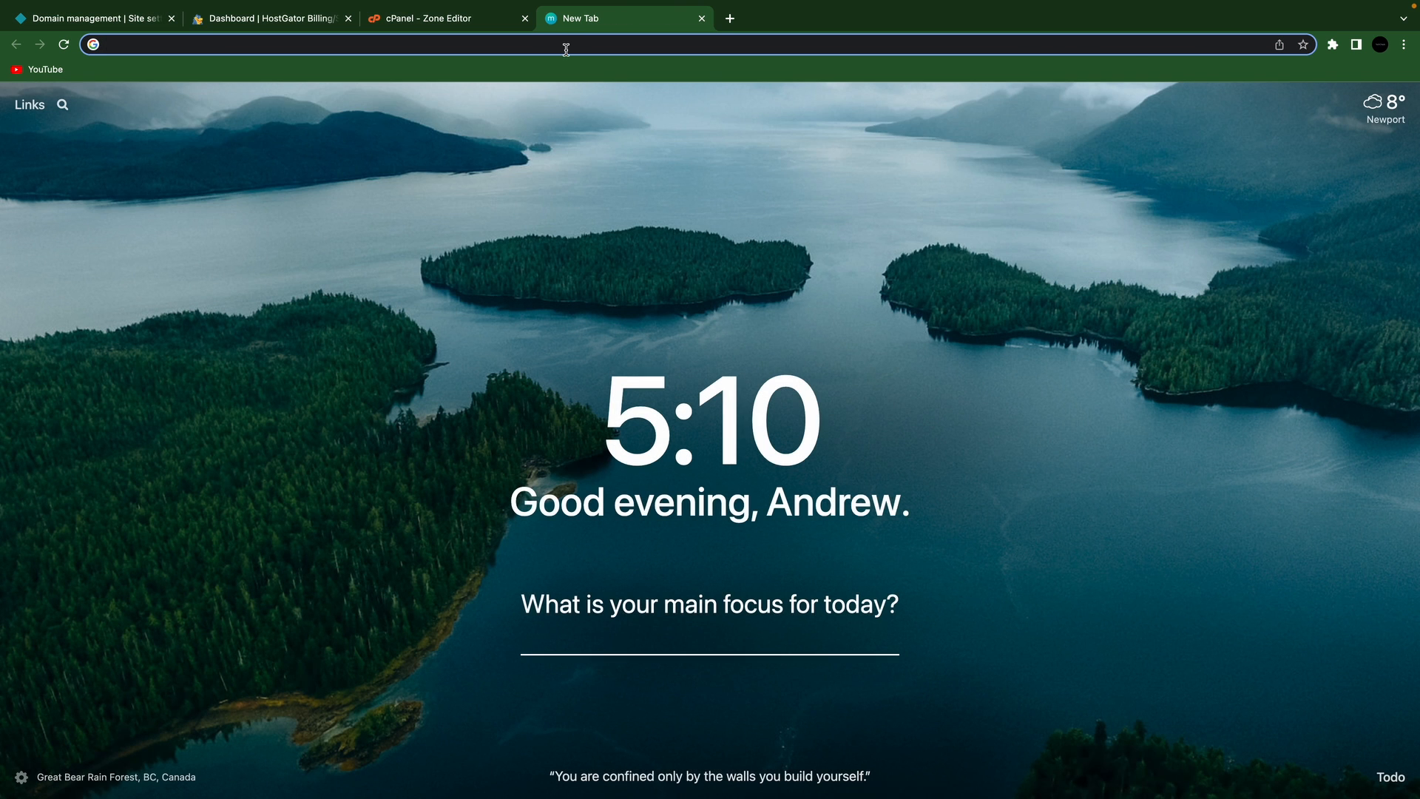
{"action": "type", "text": "shred-flanders.com"}
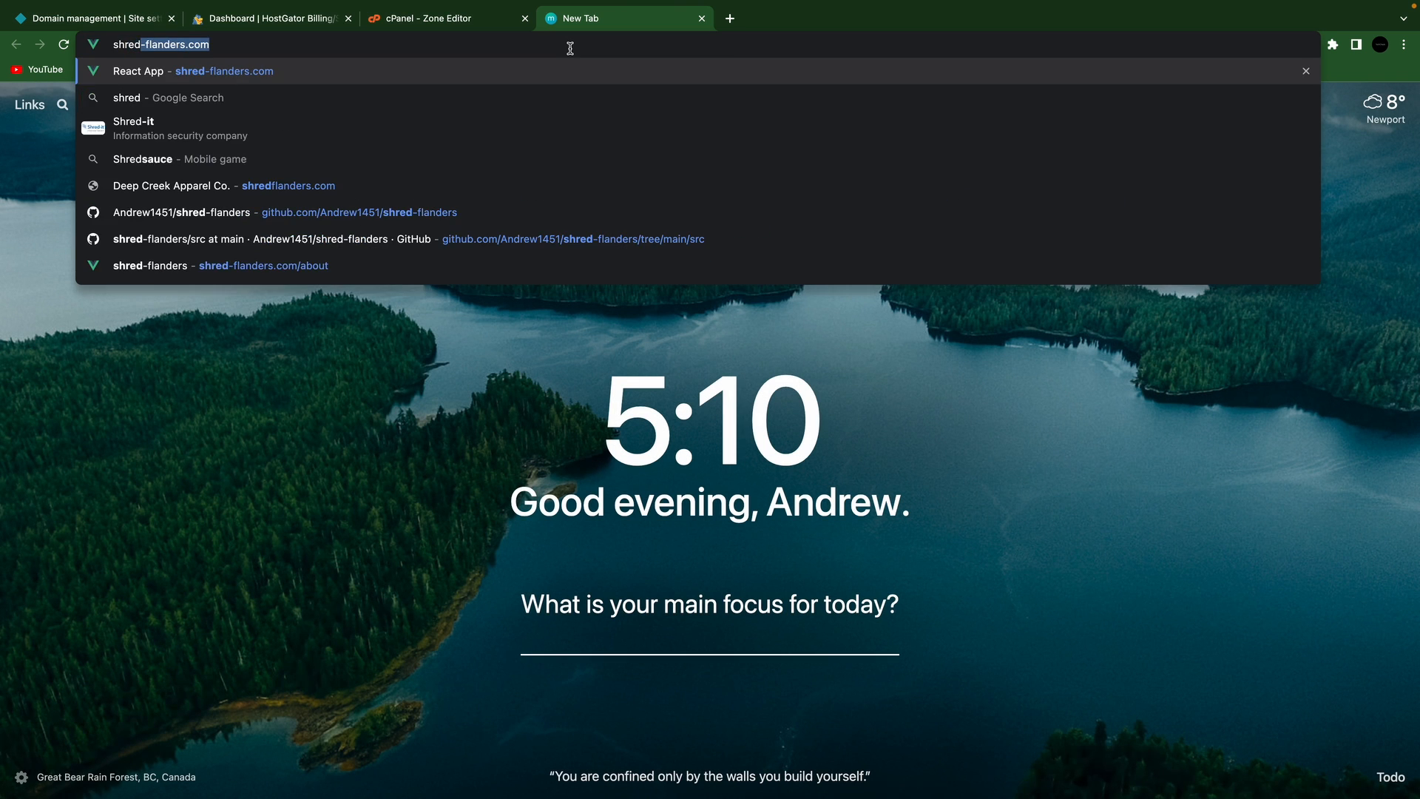
{"action": "key", "text": "Return"}
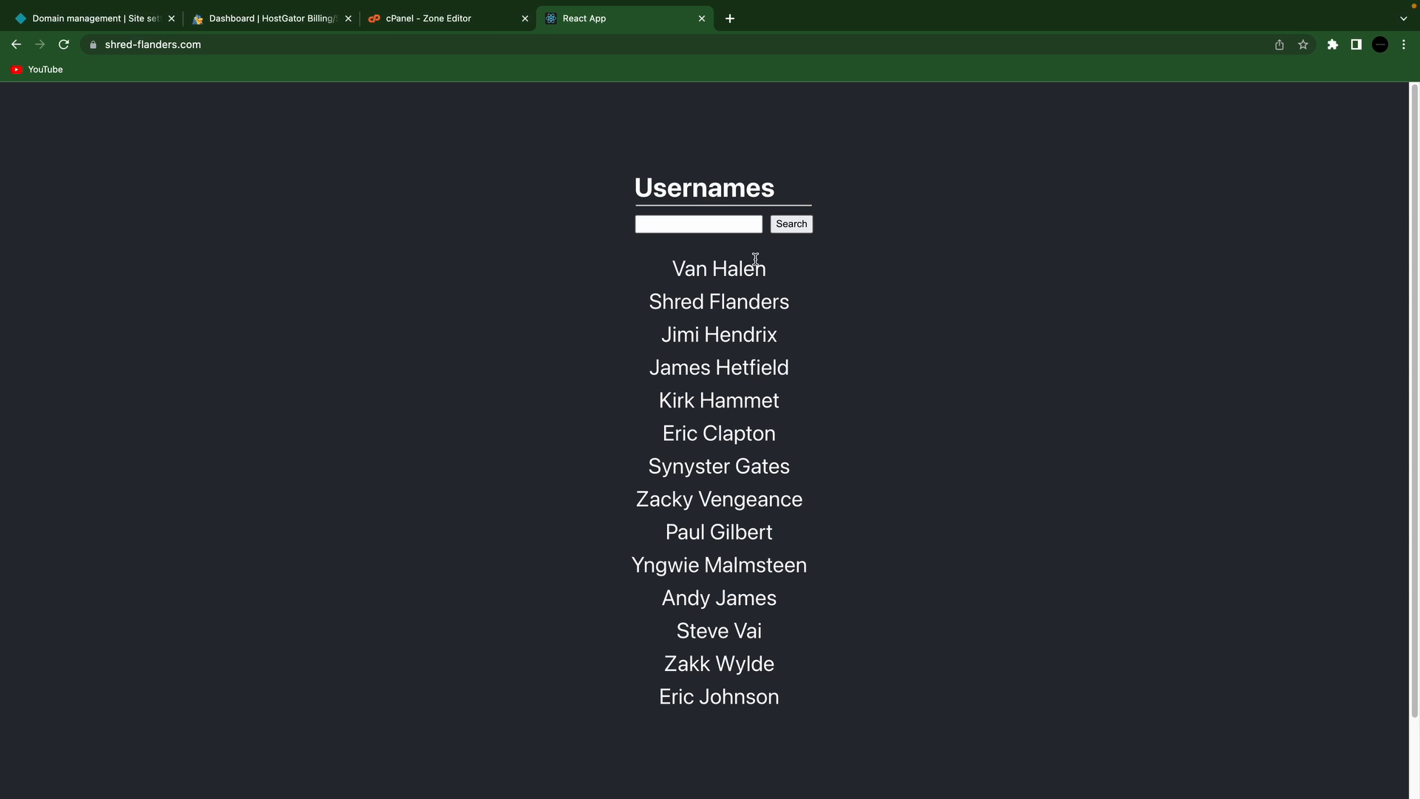
Switch to VS Code, change the first username in App.js to 'Eddie Van Halen', and save the file
{"action": "key", "text": "ctrl+Left"}
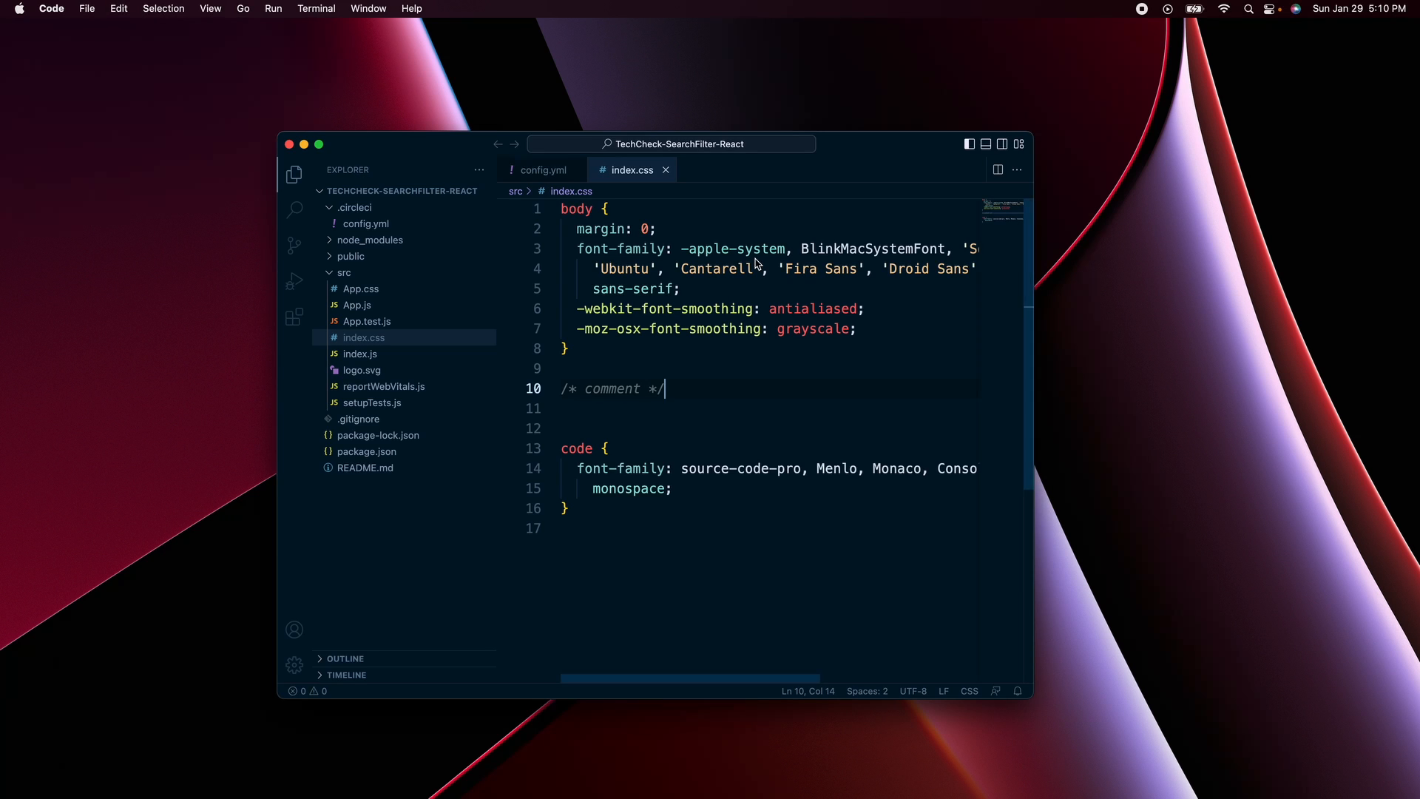
{"action": "left_click", "coordinate": [318, 144]}
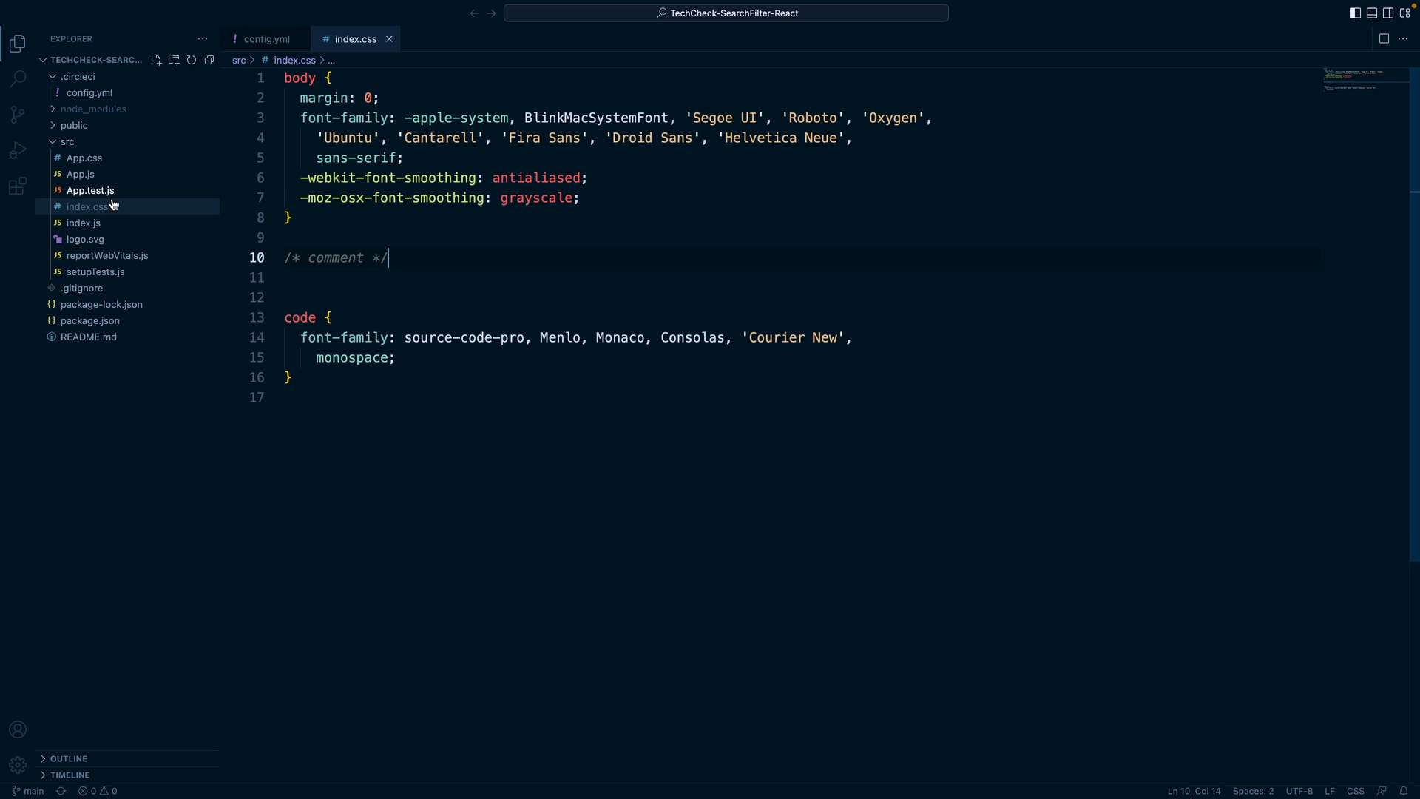
{"action": "left_click", "coordinate": [81, 175]}
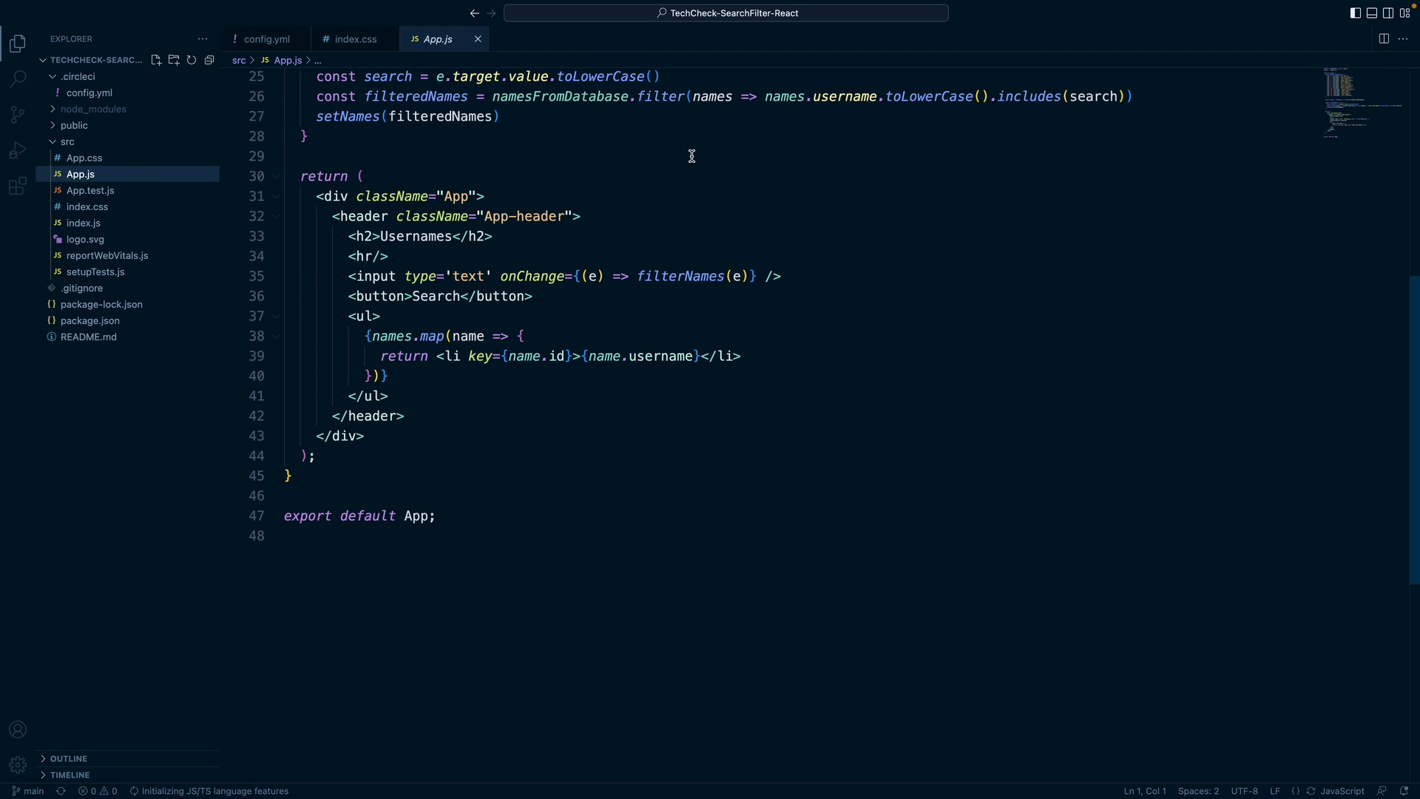
{"action": "scroll", "coordinate": [623, 218], "scroll_direction": "up", "scroll_amount": 8}
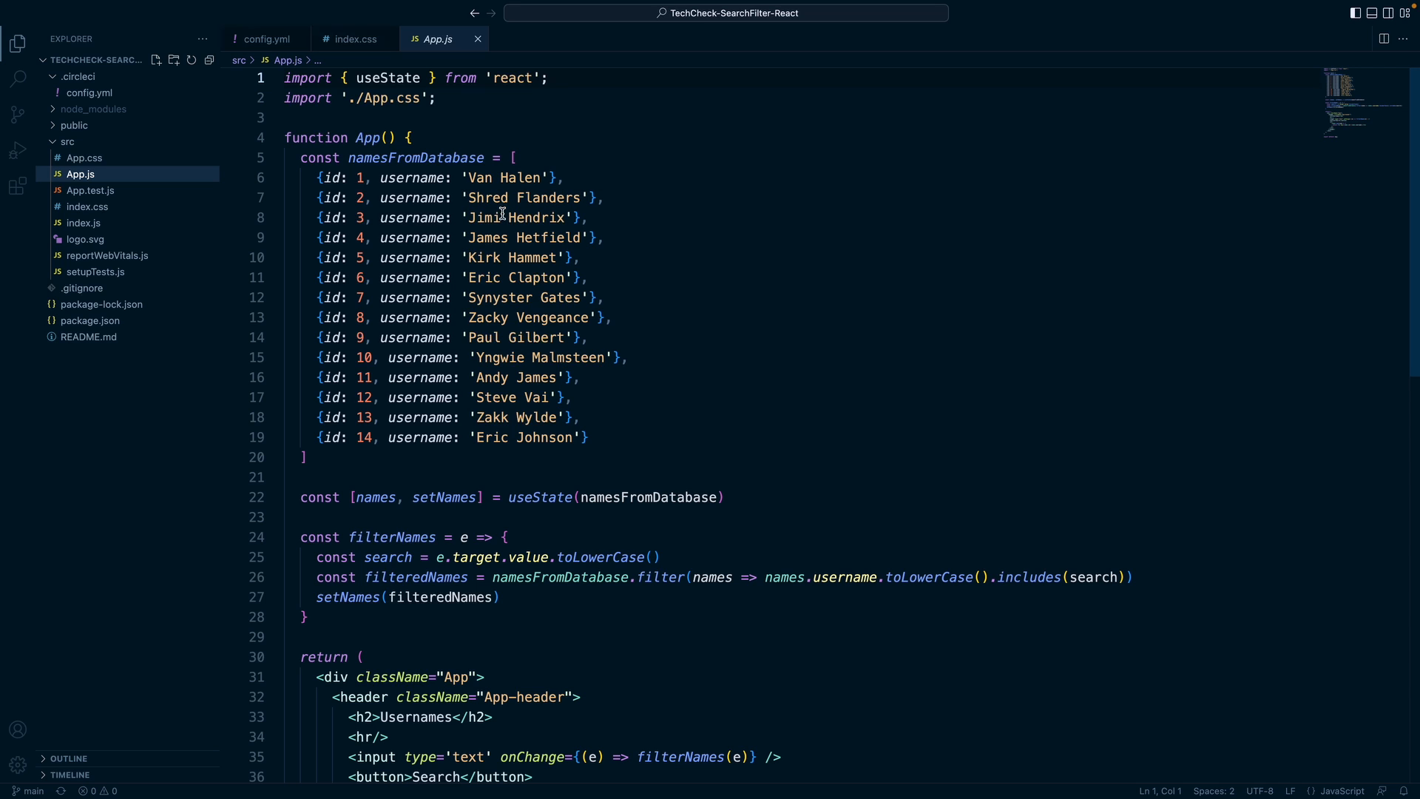
{"action": "left_click", "coordinate": [468, 178]}
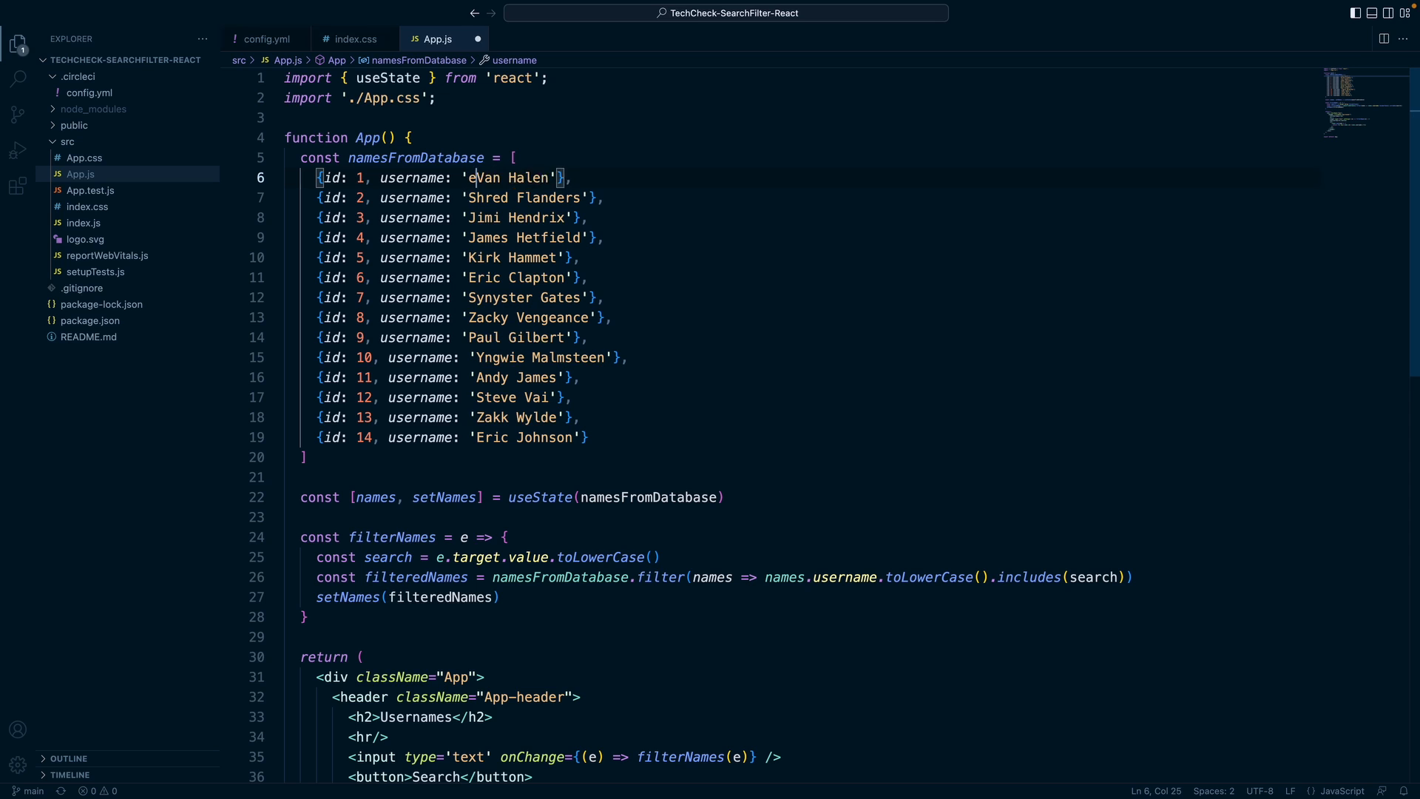
{"action": "type", "text": "Eddie"}
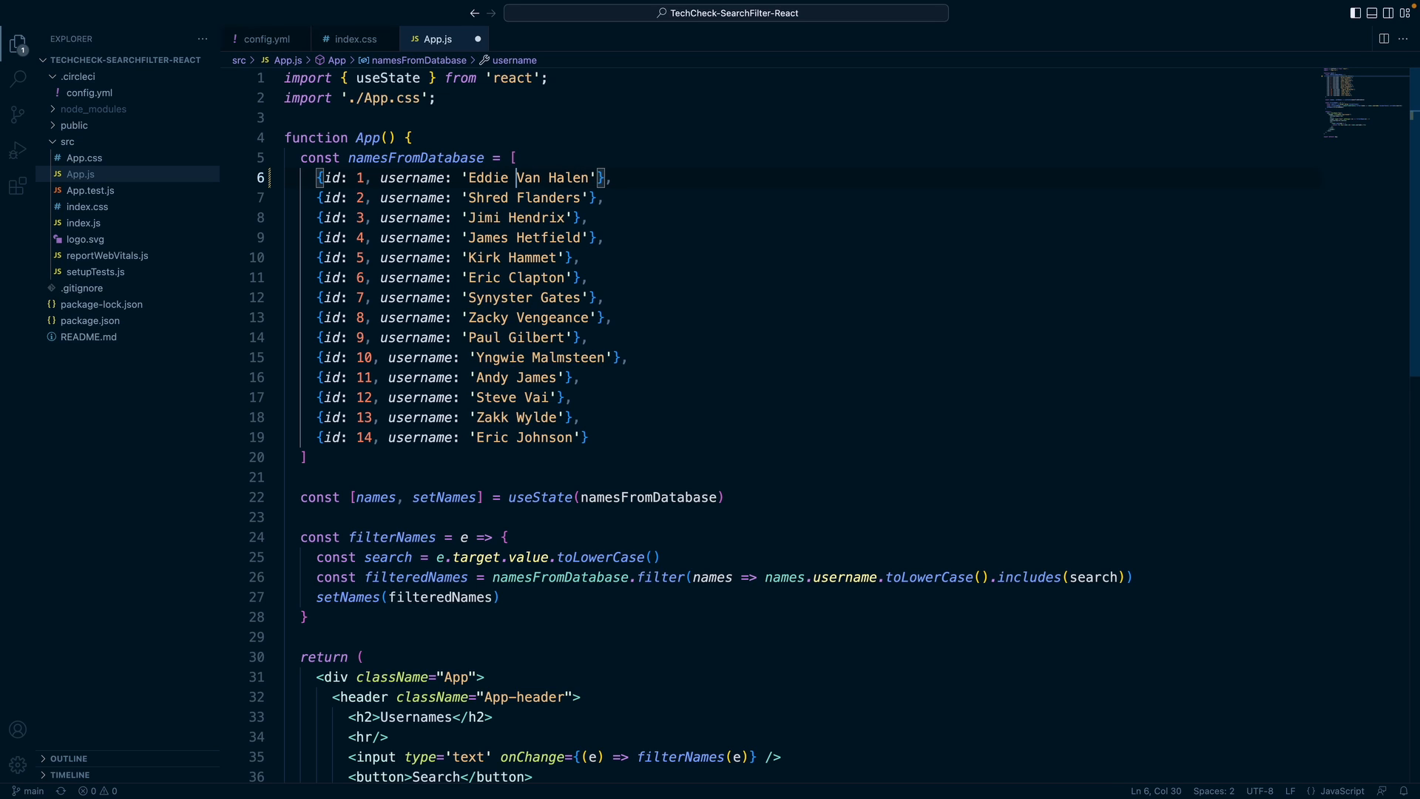
{"action": "key", "text": "super+s"}
Switch to Terminal and stage all project changes with git add
{"action": "key", "text": "ctrl+Left"}
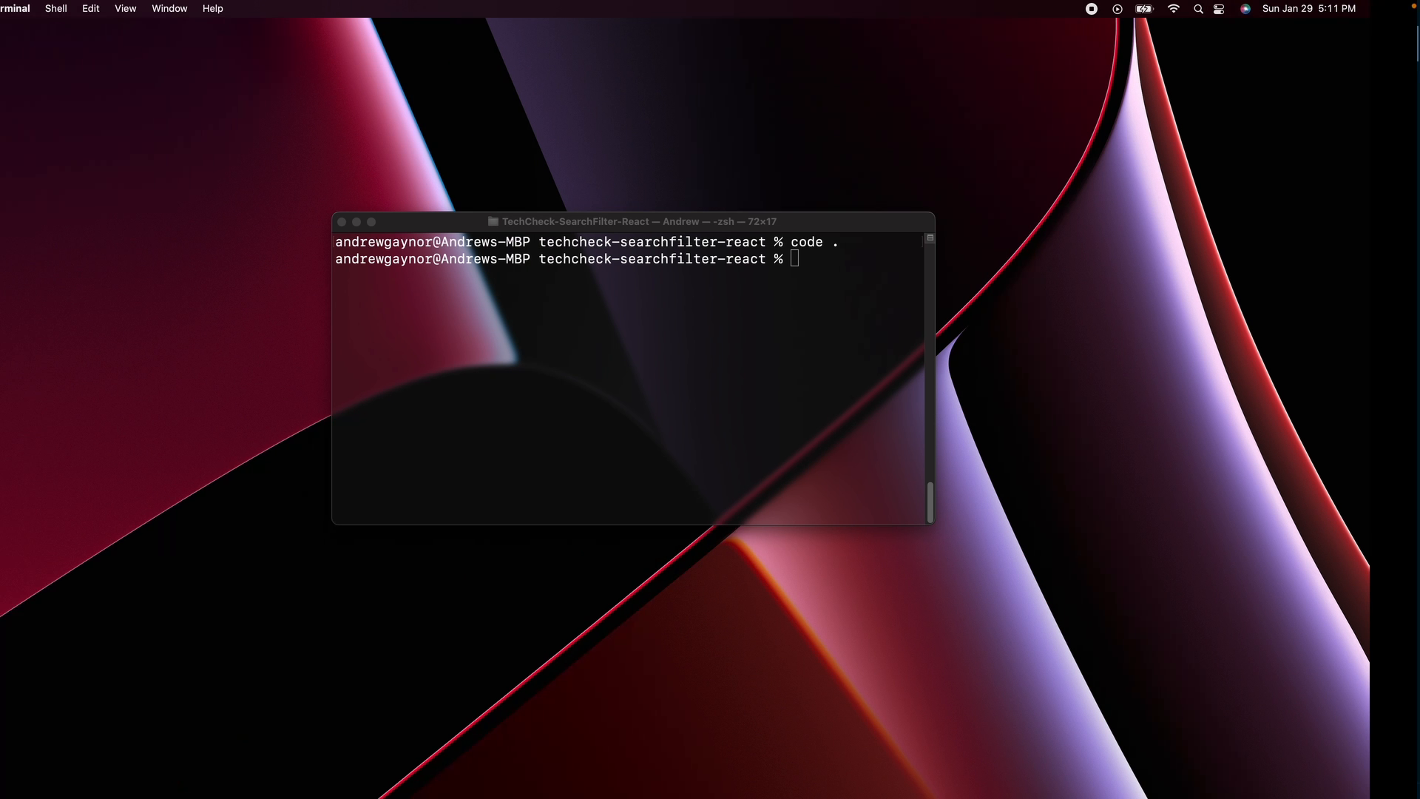
{"action": "type", "text": "git add ."}
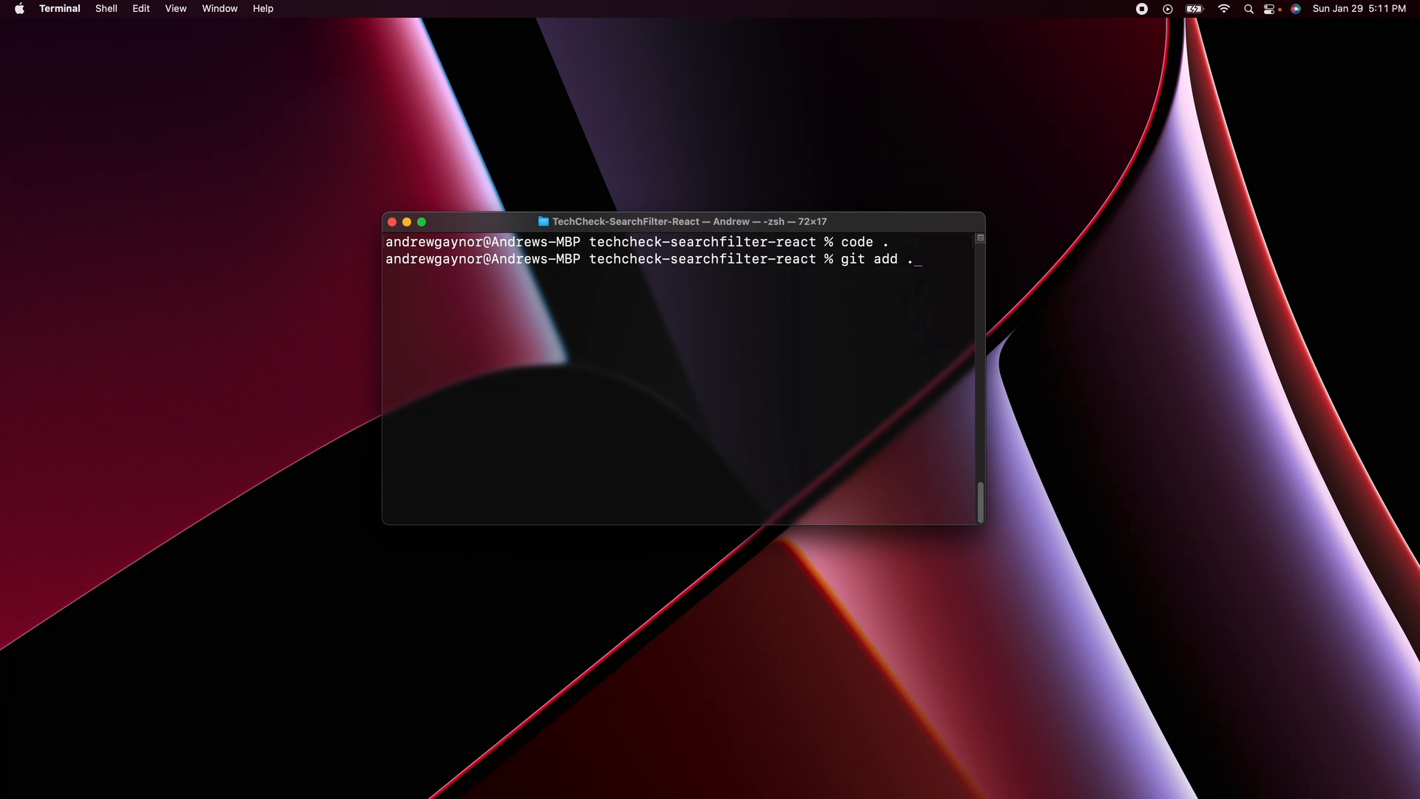
{"action": "key", "text": "Return"}
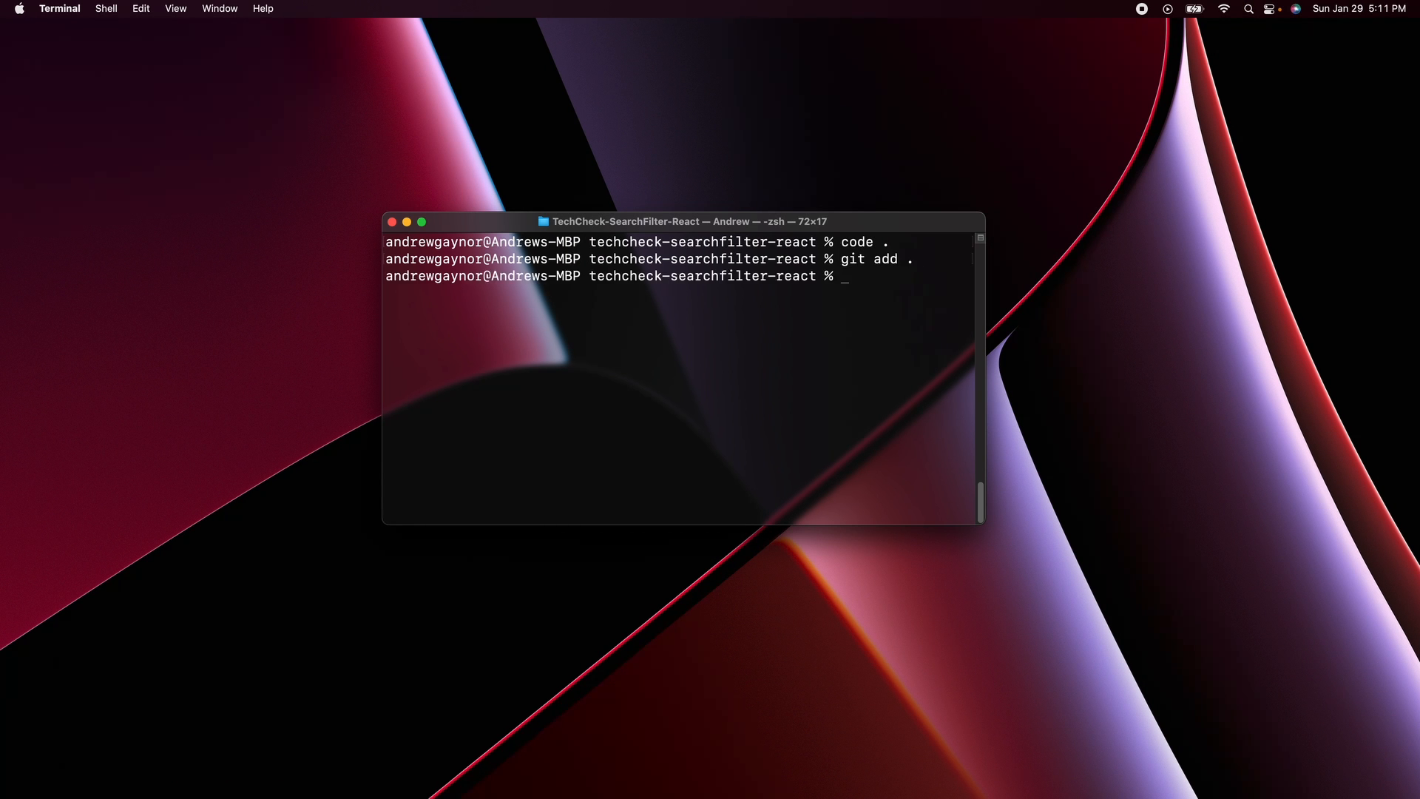
Commit the staged changes with the message 'respect' and push them to the main branch on origin
{"action": "type", "text": "git commit -m 'respect"}
{"action": "key", "text": "Return"}
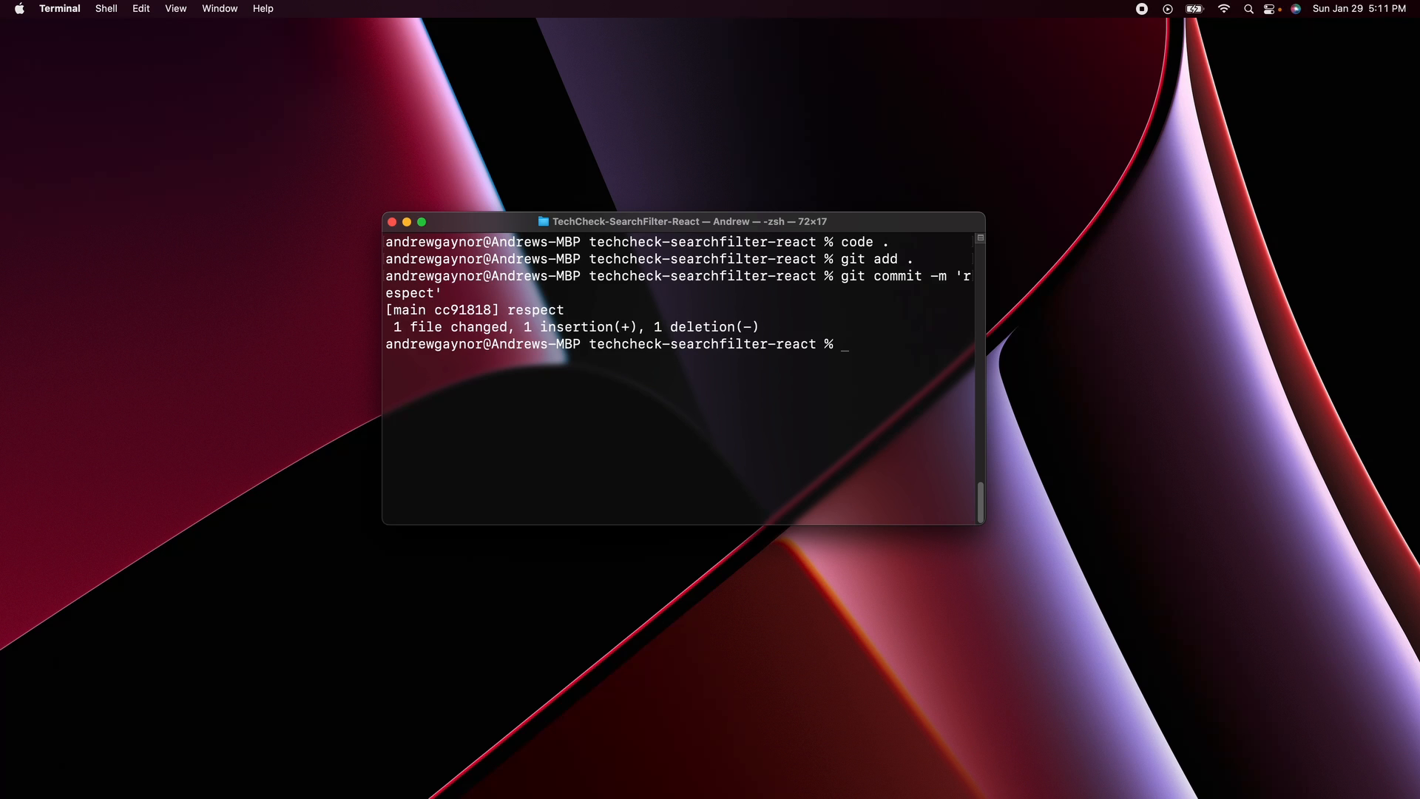
{"action": "type", "text": "git push -u origin main"}
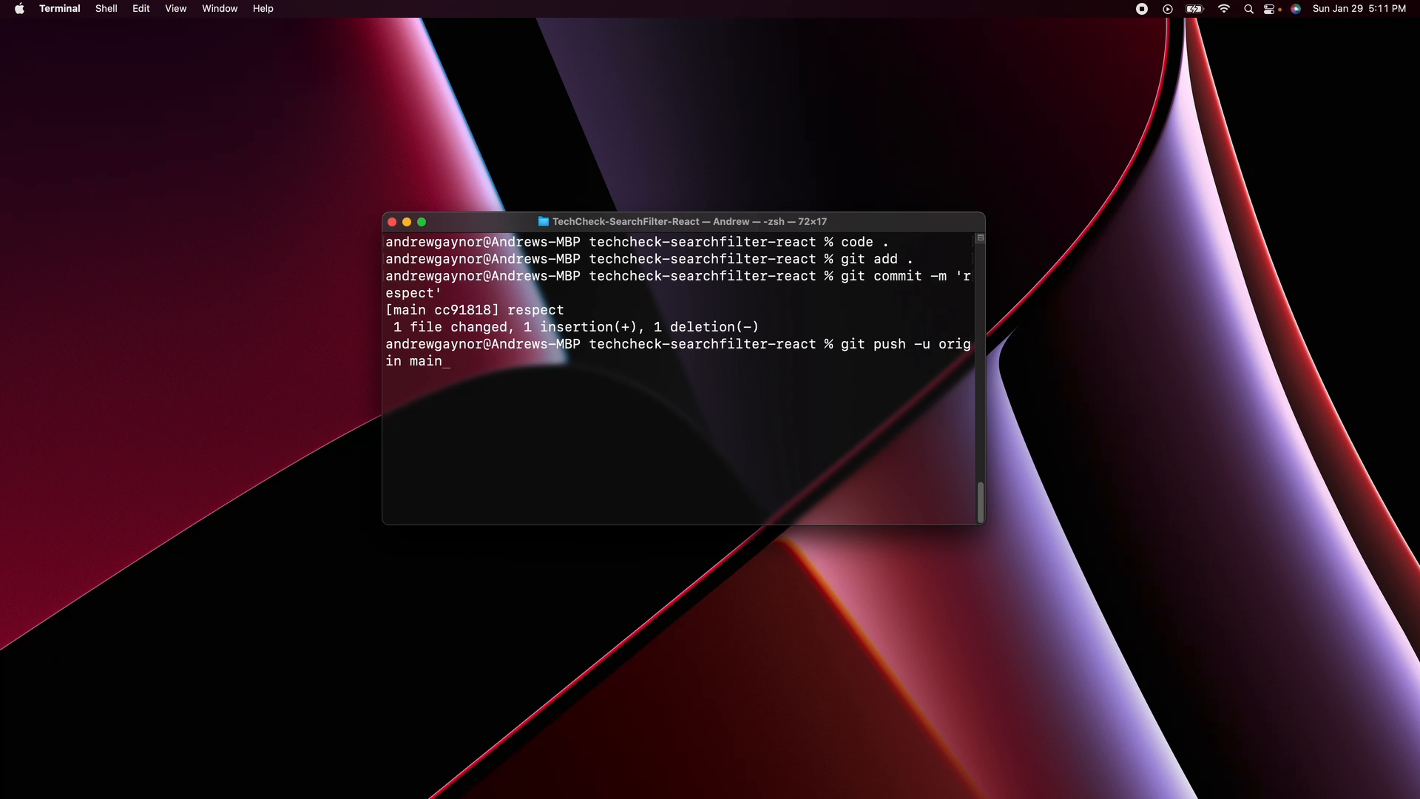
{"action": "key", "text": "Return"}
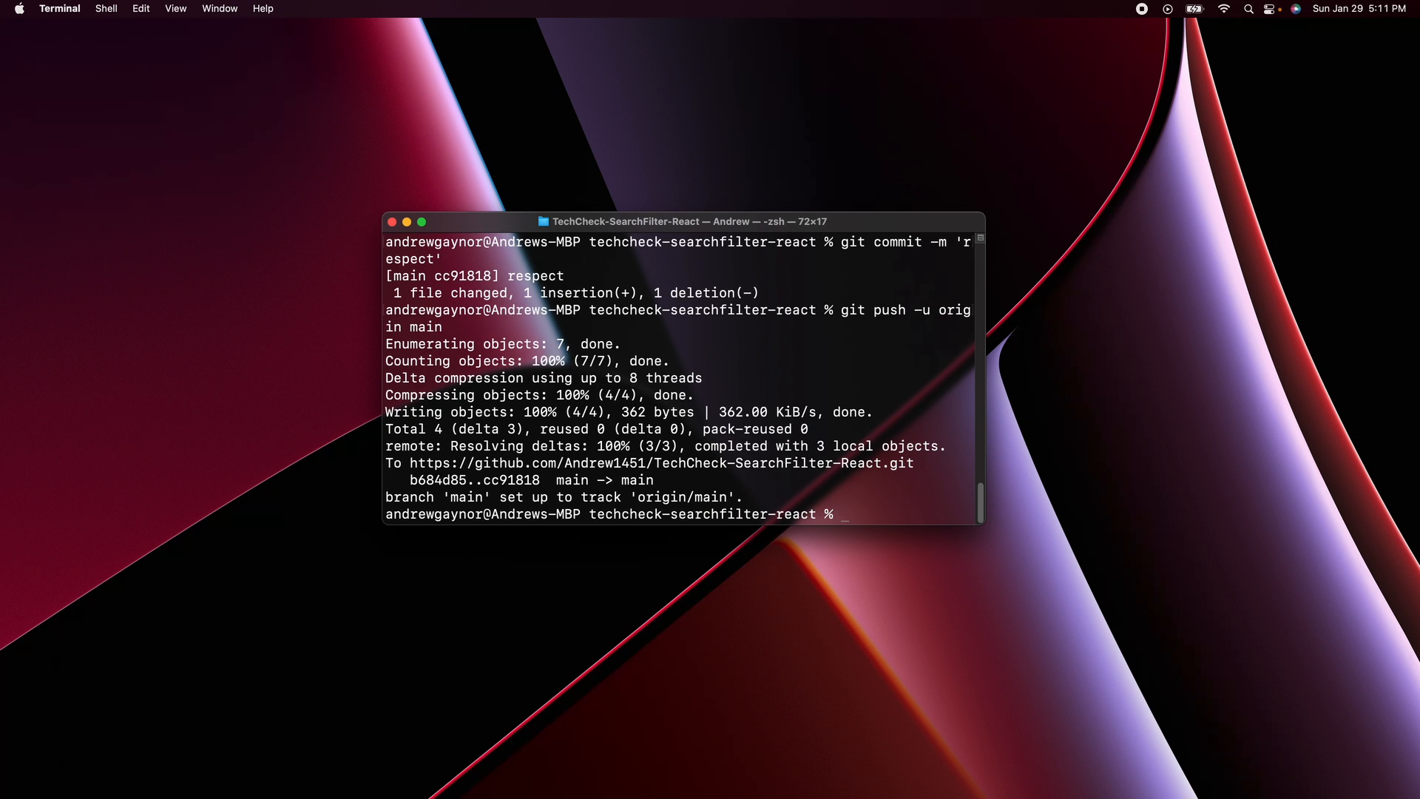
Switch to Chrome, check the site's deploys in Netlify, and reload shred-flanders.com to view the updated username list
{"action": "key", "text": "ctrl+Right"}
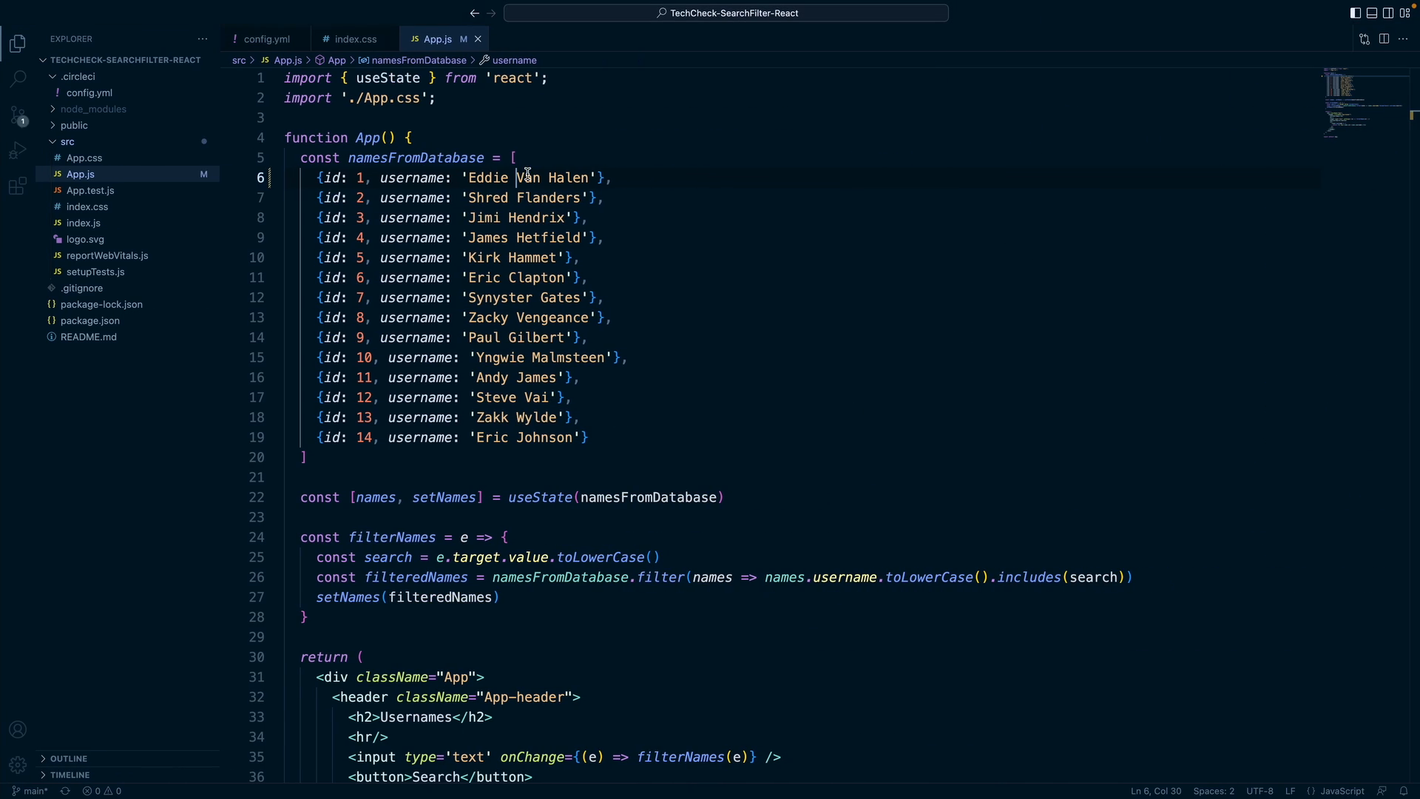
{"action": "key", "text": "ctrl+Right"}
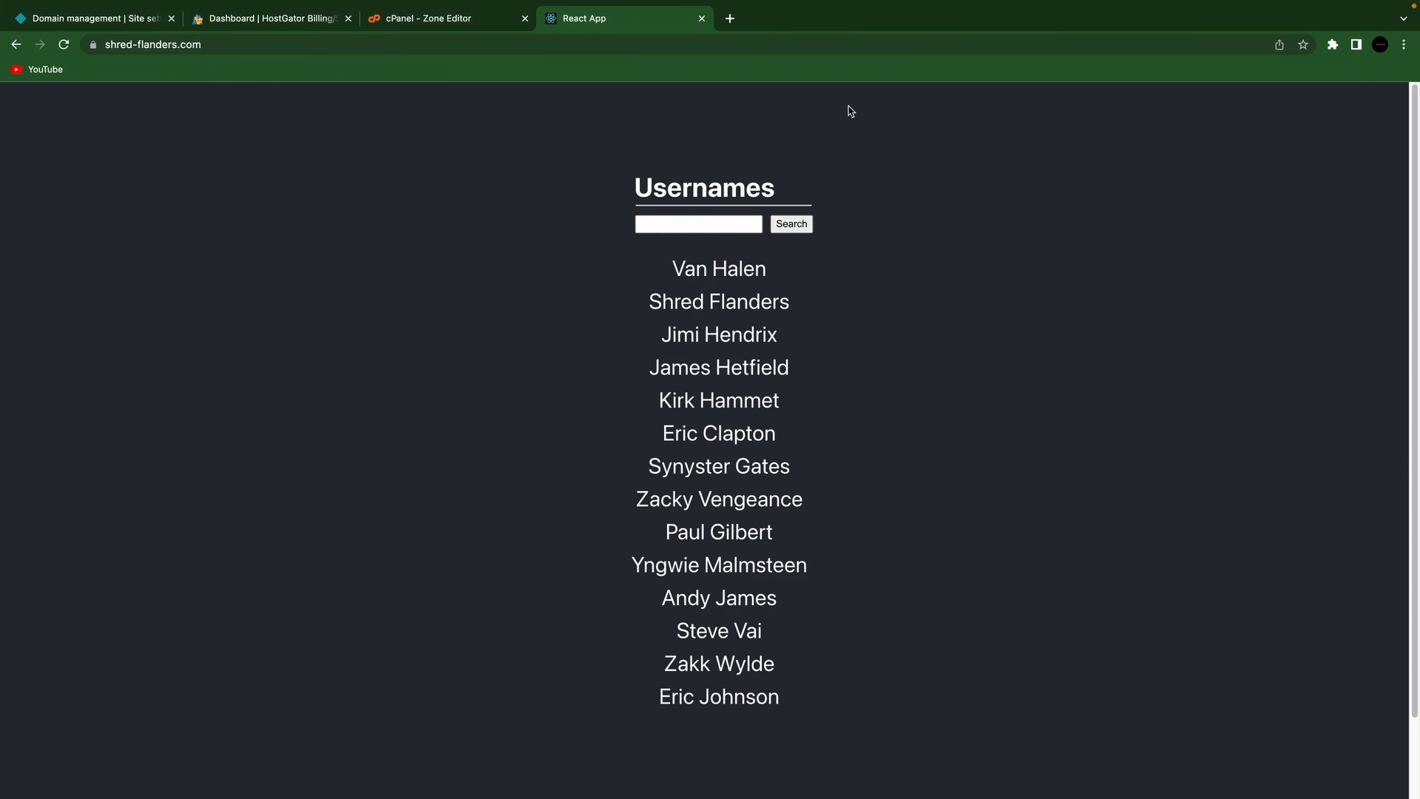
{"action": "left_click", "coordinate": [115, 20]}
{"action": "left_click", "coordinate": [278, 233]}
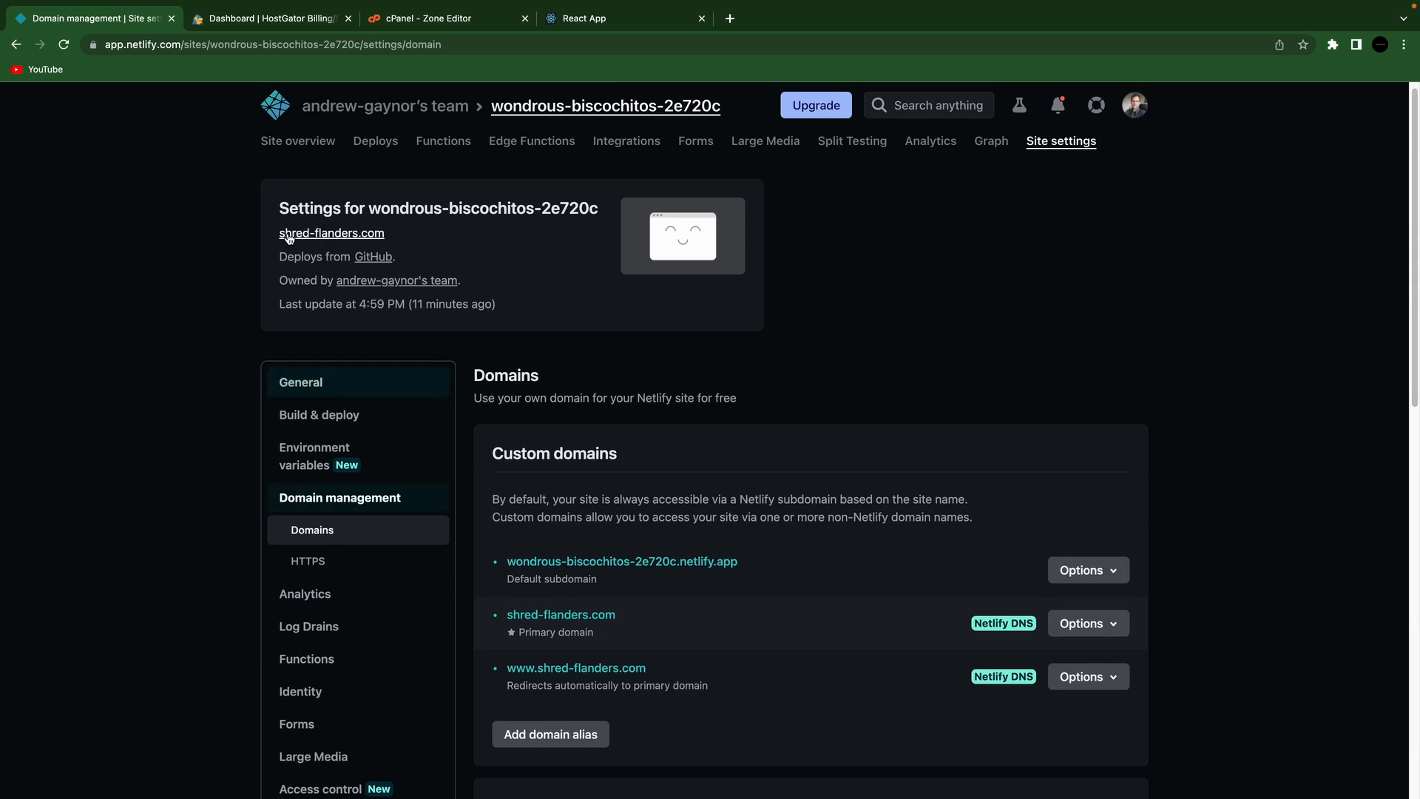
{"action": "left_click", "coordinate": [376, 150]}
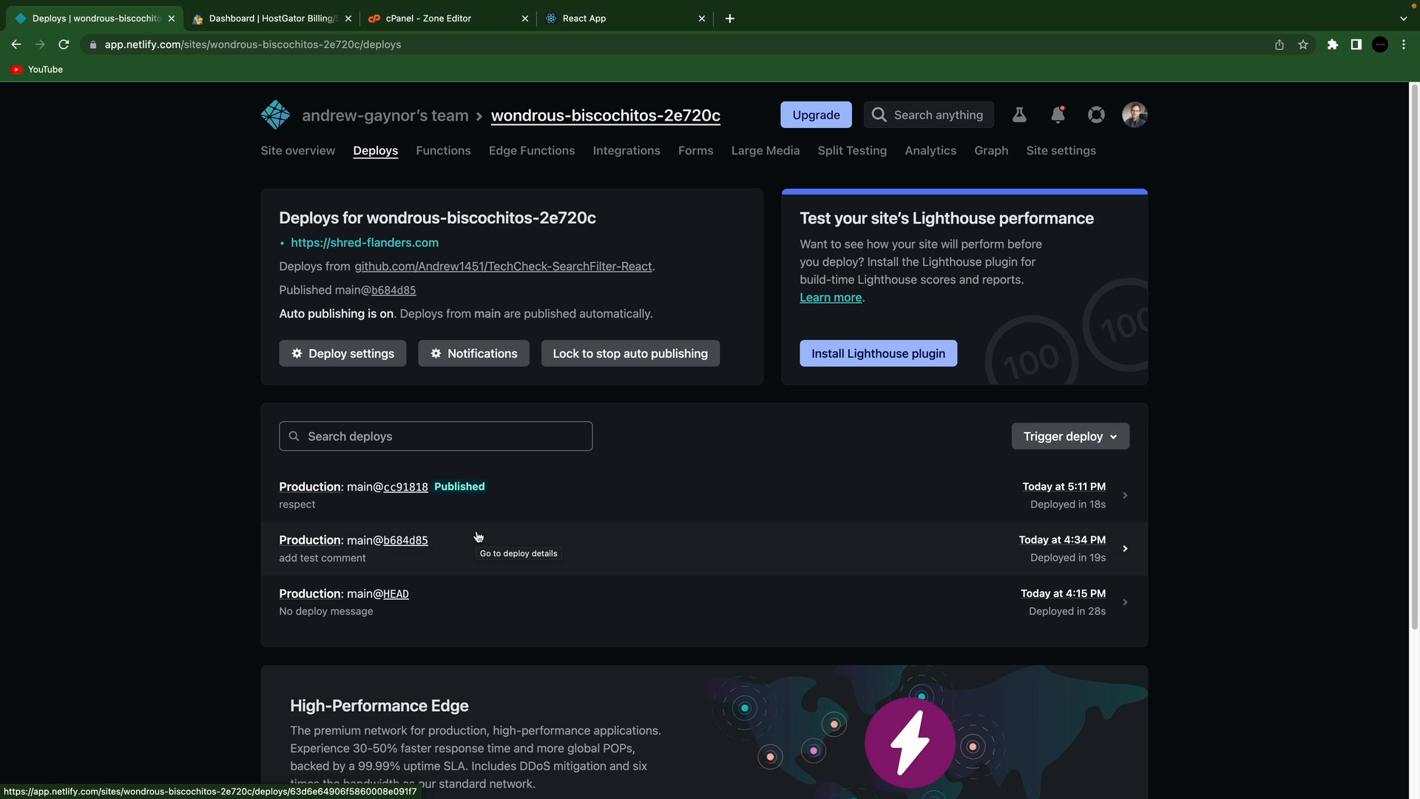
{"action": "left_click", "coordinate": [586, 18]}
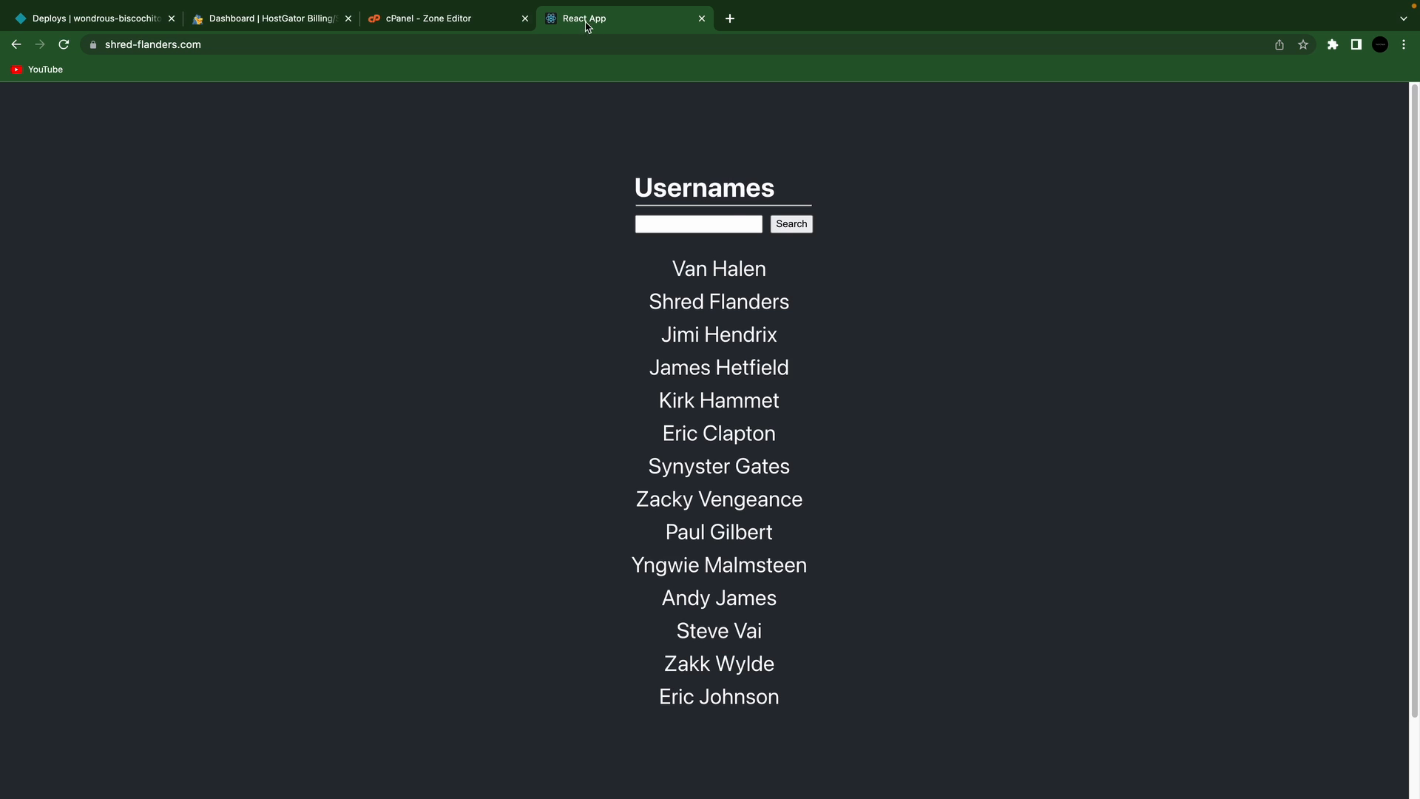
{"action": "left_click", "coordinate": [64, 44]}
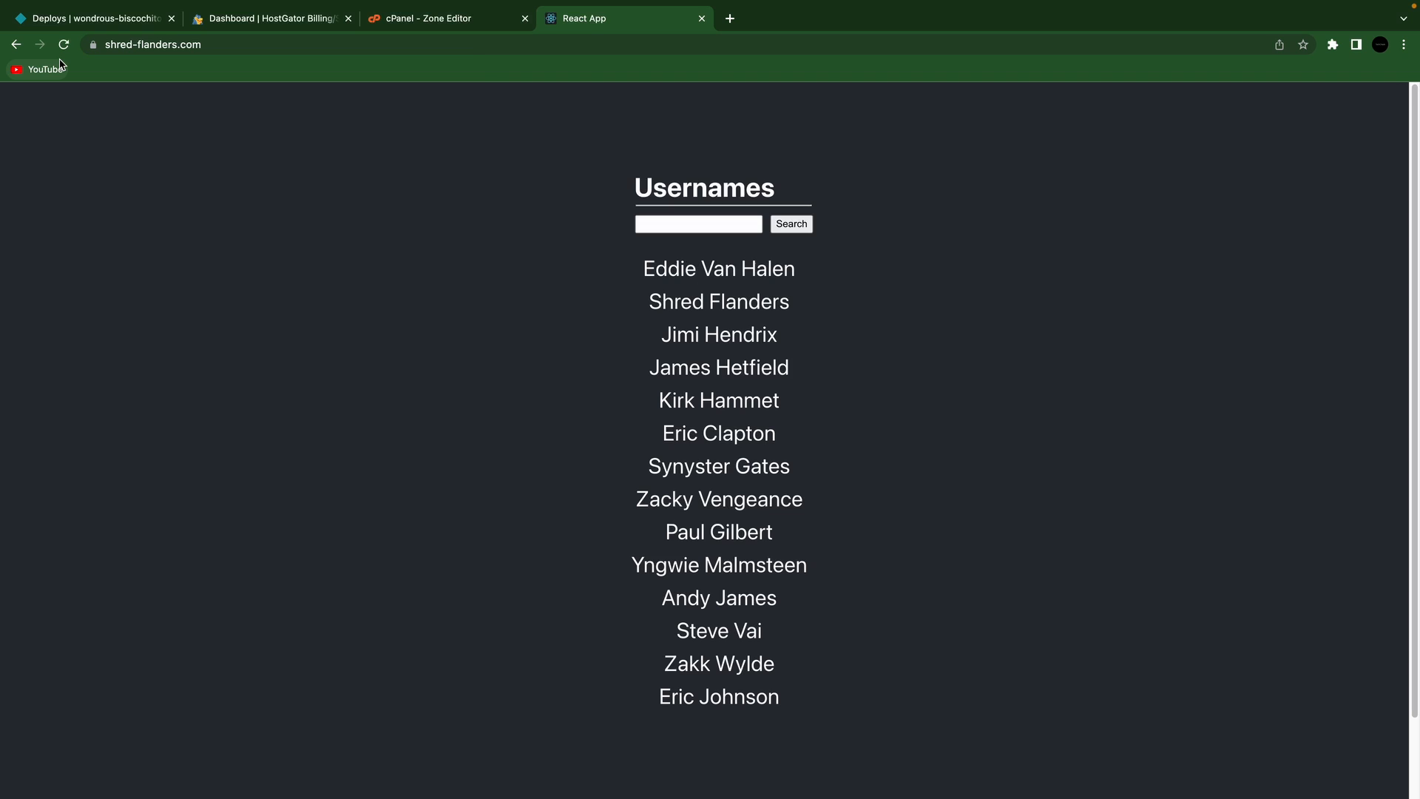